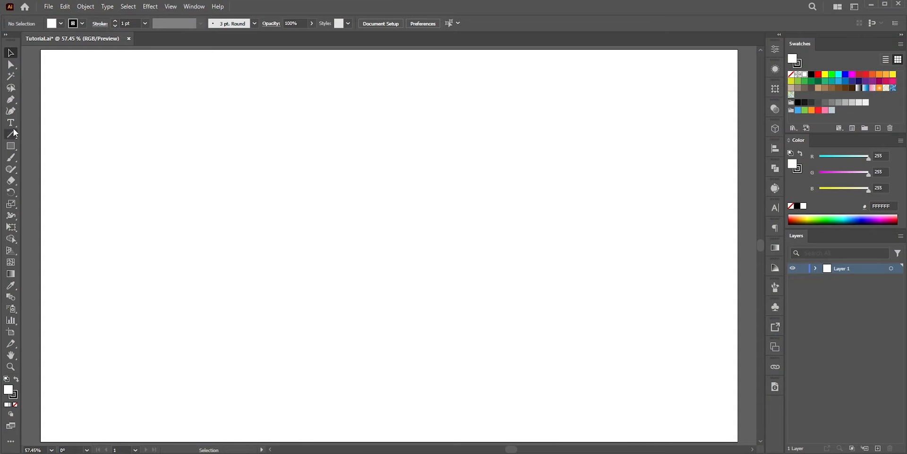
Create the point text WAVY on the artboard and scale it up to about 266 pt
left_click(10, 124)
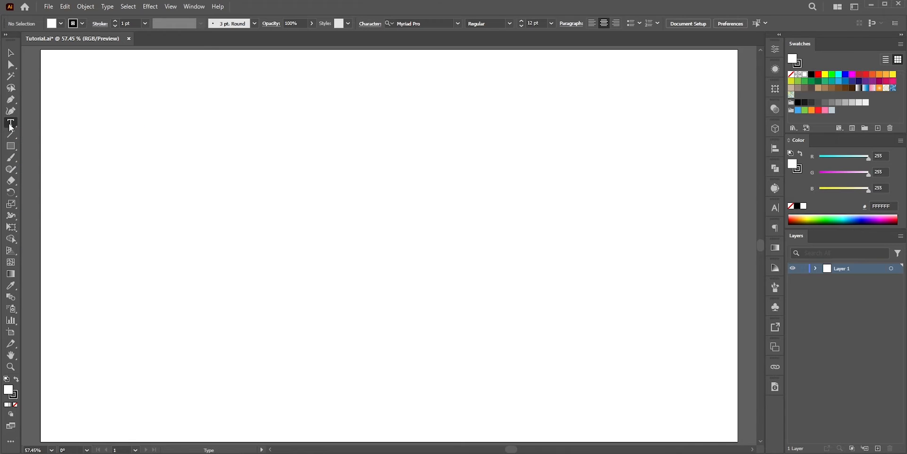
left_click(303, 241)
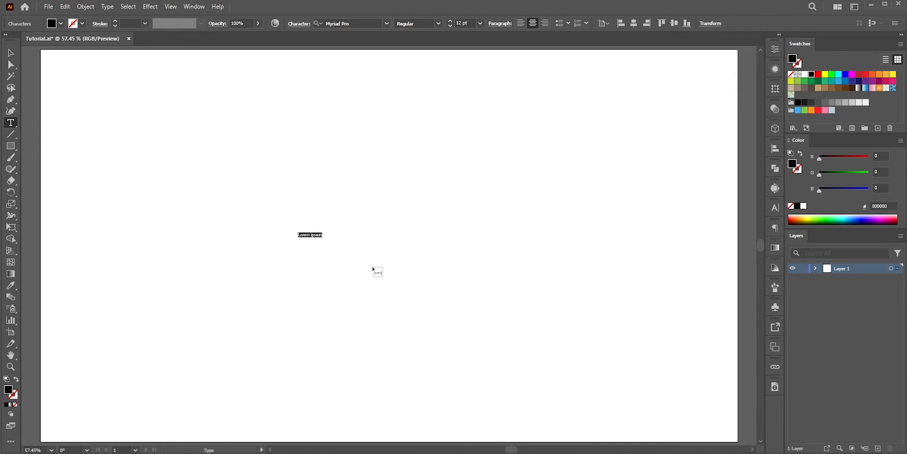
type("WAVY")
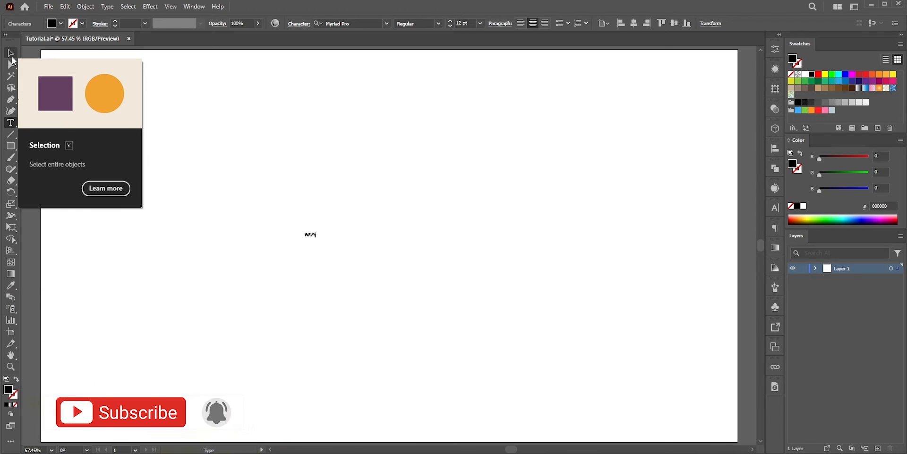
left_click(11, 56)
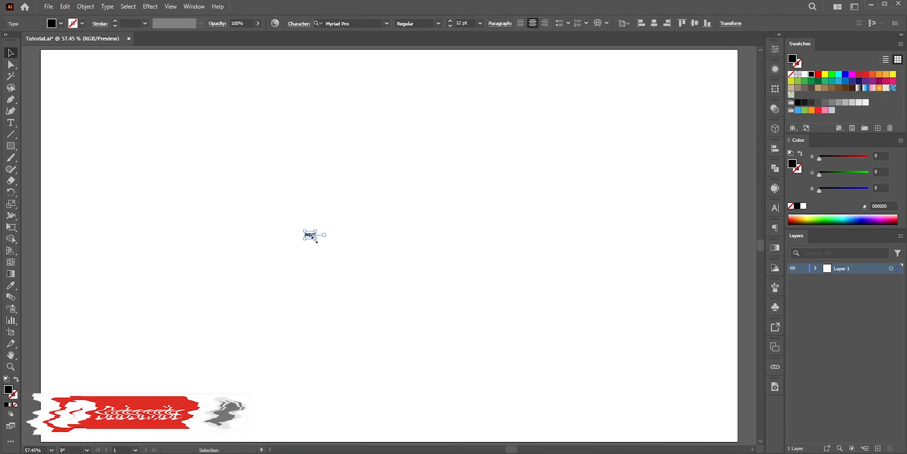
mouse_move(316, 240)
left_mouse_down()
mouse_move(407, 286)
mouse_move(407, 229)
mouse_move(395, 255)
mouse_move(403, 261)
mouse_move(413, 251)
mouse_move(405, 275)
mouse_move(430, 303)
mouse_move(371, 255)
mouse_move(475, 325)
left_mouse_up()
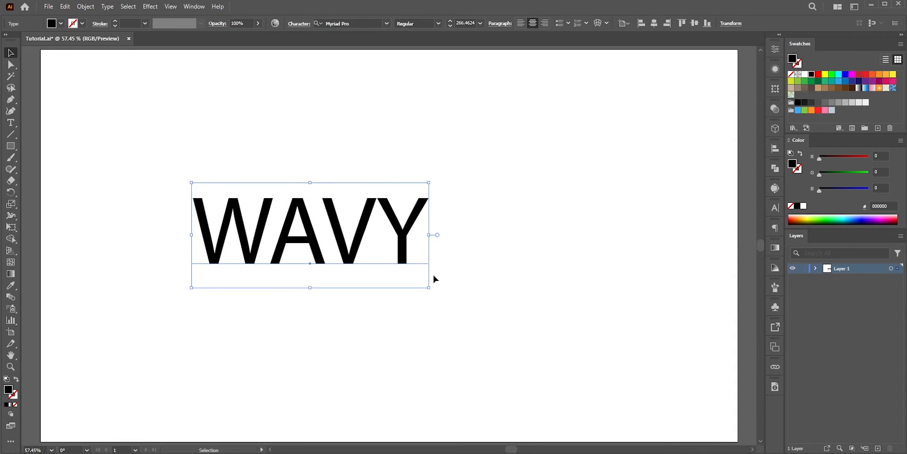
Set the WAVY text's font to Viga-Regular and move it to the middle of the artboard
left_click(774, 208)
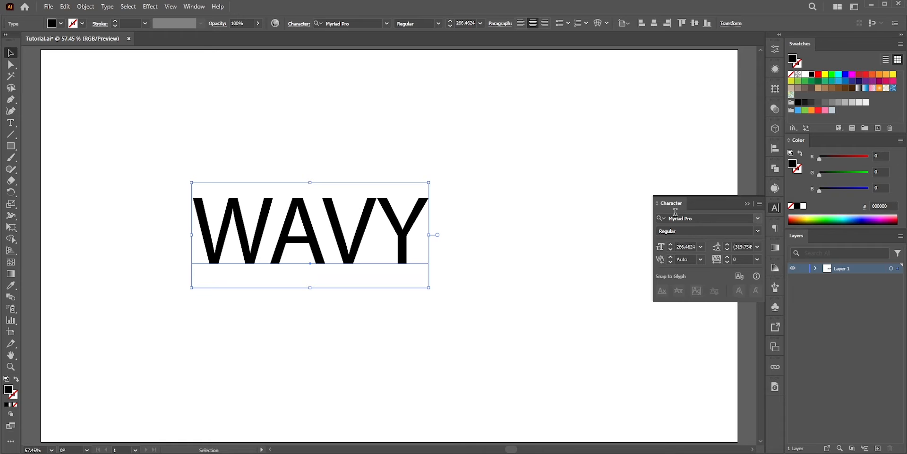
left_click(194, 6)
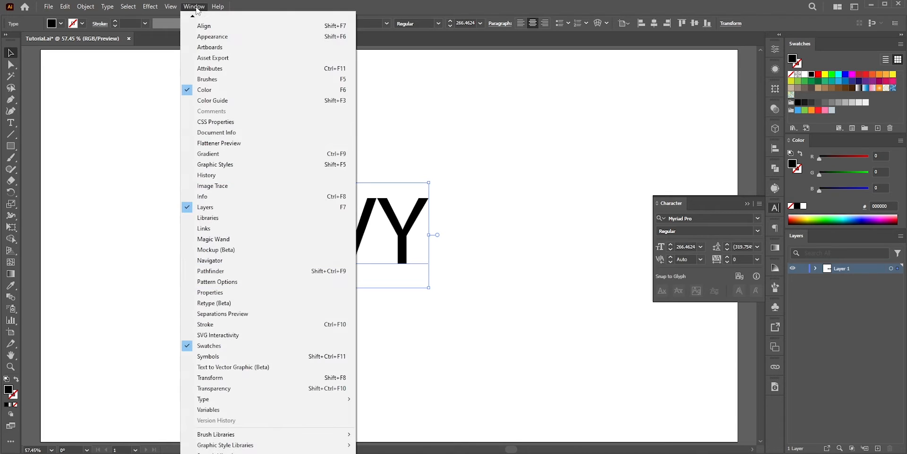
mouse_move(216, 400)
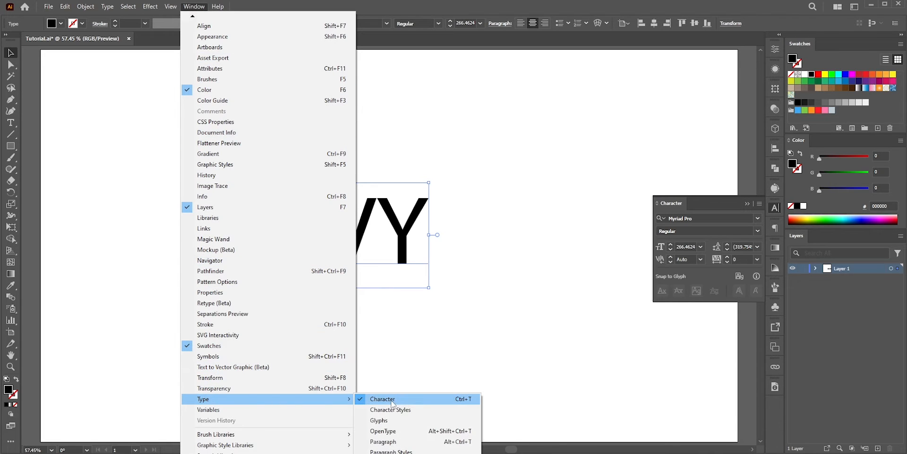
left_click(403, 245)
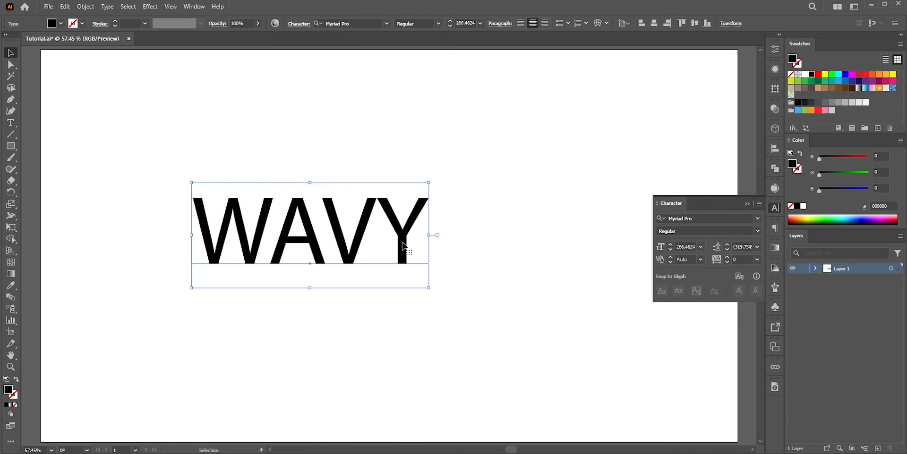
left_click(384, 23)
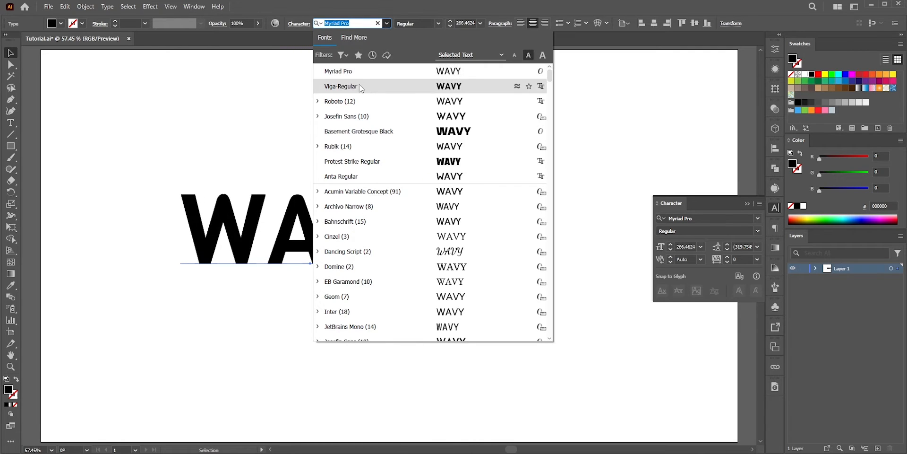
left_click(359, 86)
left_click_drag(342, 264, 421, 264)
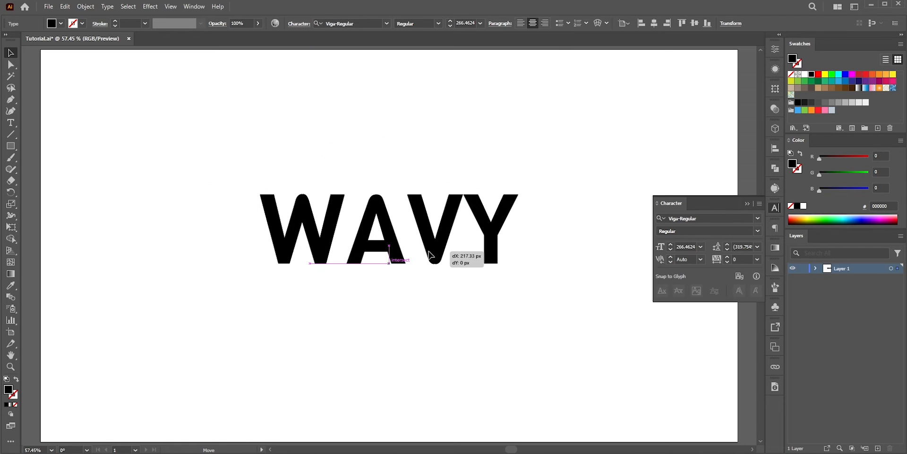
left_click(747, 205)
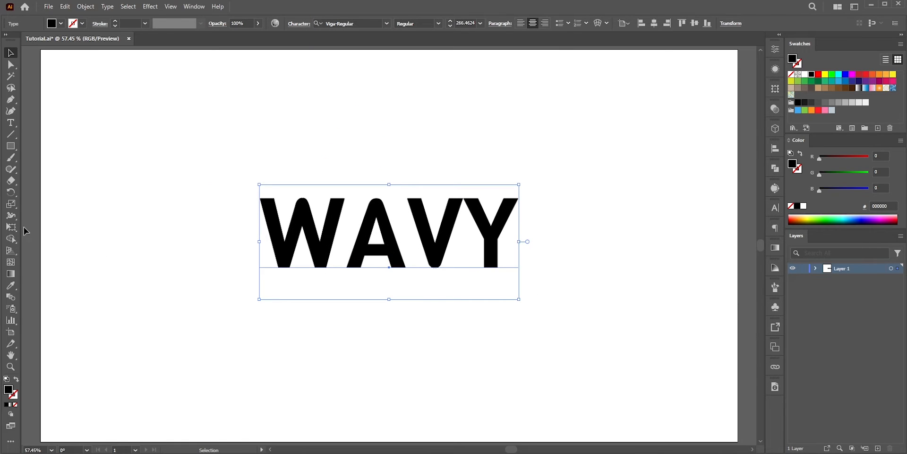
Slightly reduce the Warp tool's brush size and try to warp the live WAVY text
left_click(16, 221)
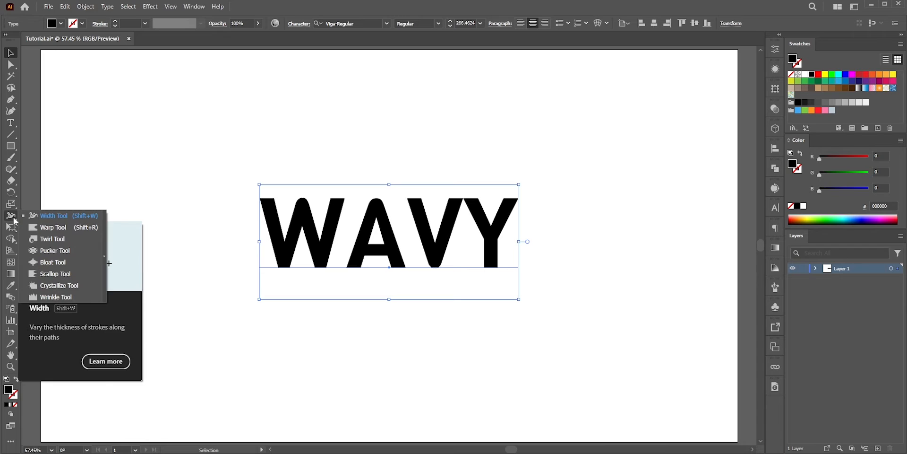
left_click(47, 227)
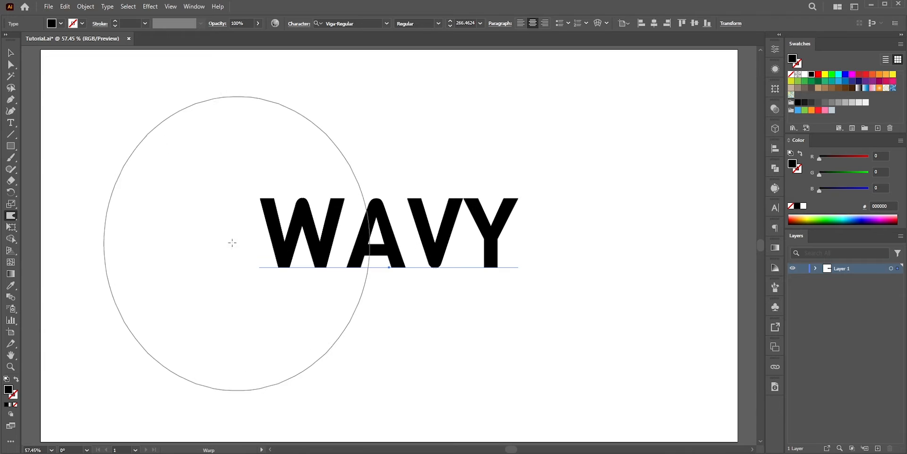
double_click(11, 216)
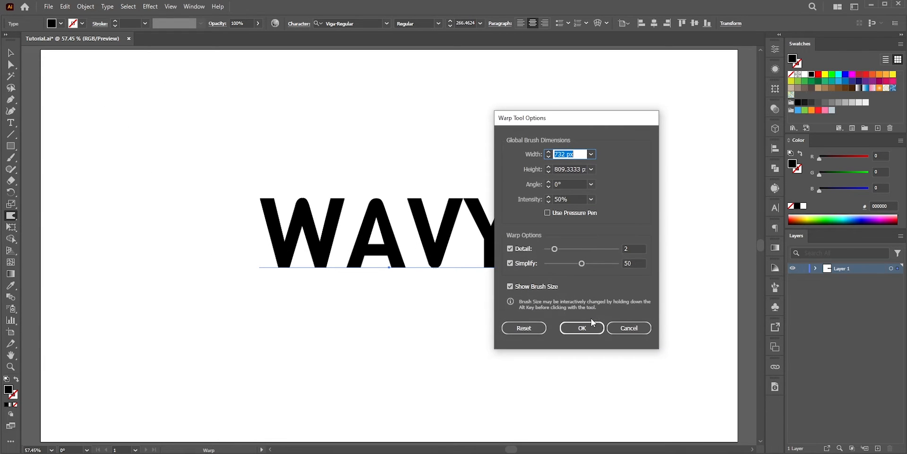
left_click(618, 332)
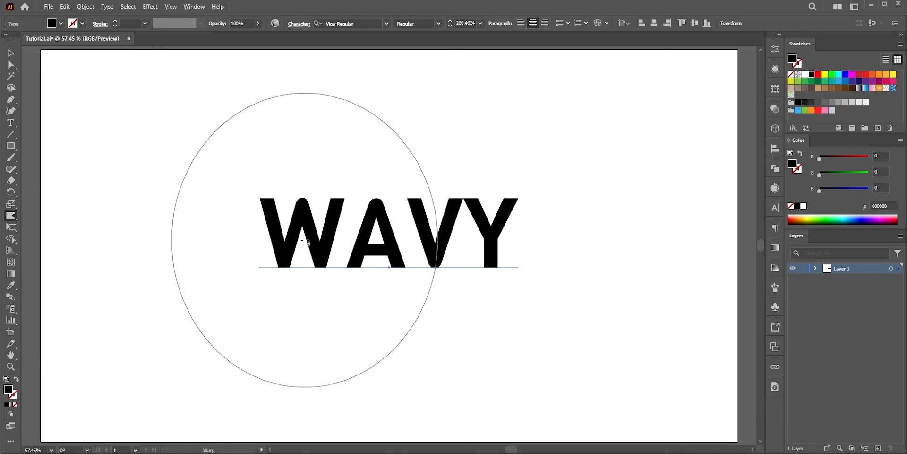
mouse_move(305, 240)
left_mouse_down()
mouse_move(322, 226)
mouse_move(357, 285)
mouse_move(297, 244)
mouse_move(298, 265)
mouse_move(298, 255)
left_mouse_up()
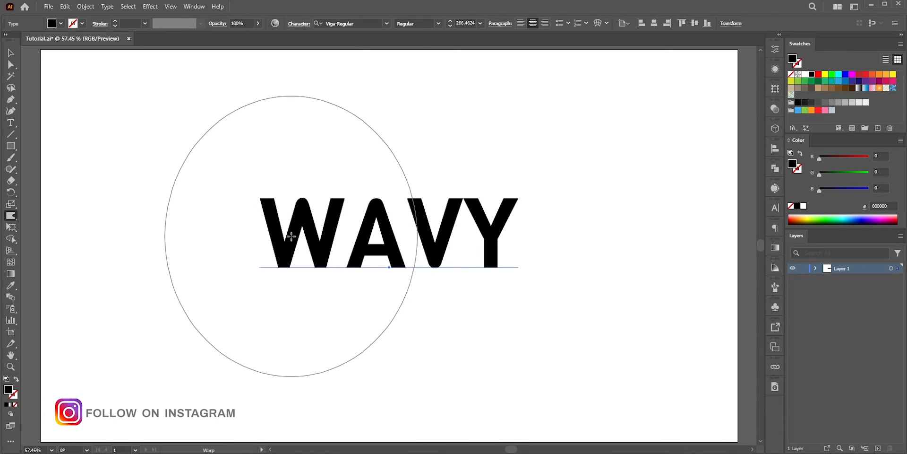
left_click(288, 234)
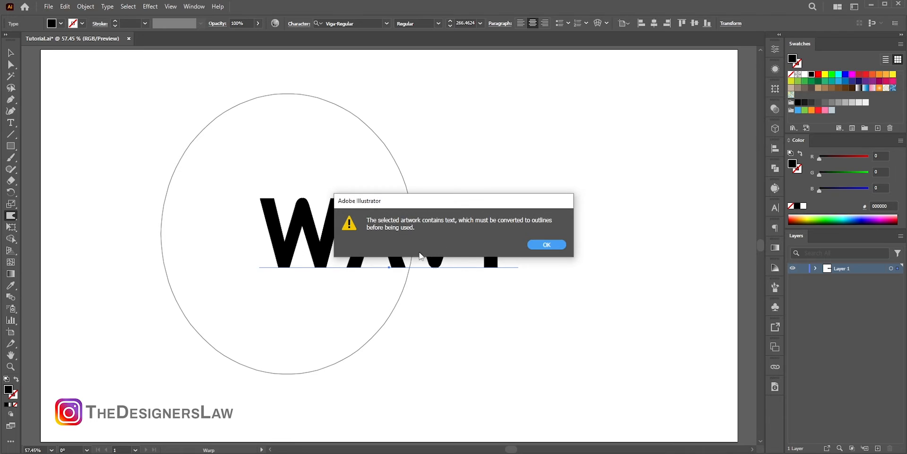
left_click(546, 245)
Expand the WAVY text into editable shapes with Object and Fill enabled
left_click(107, 6)
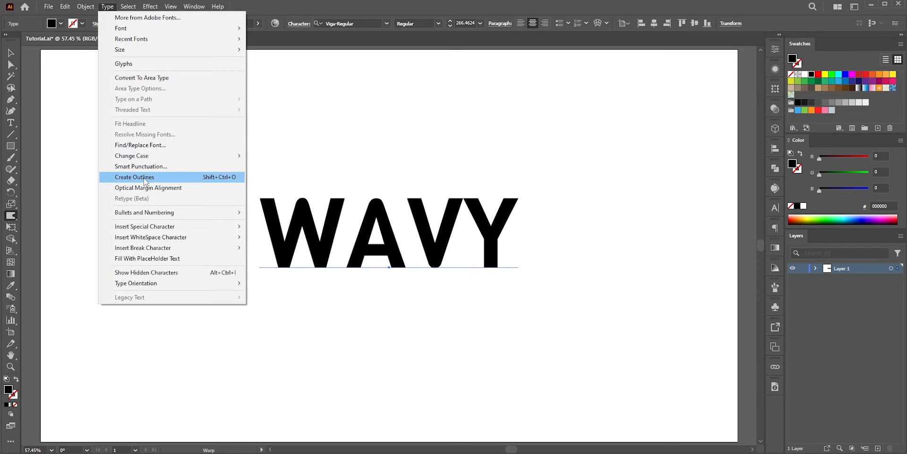
left_click(86, 6)
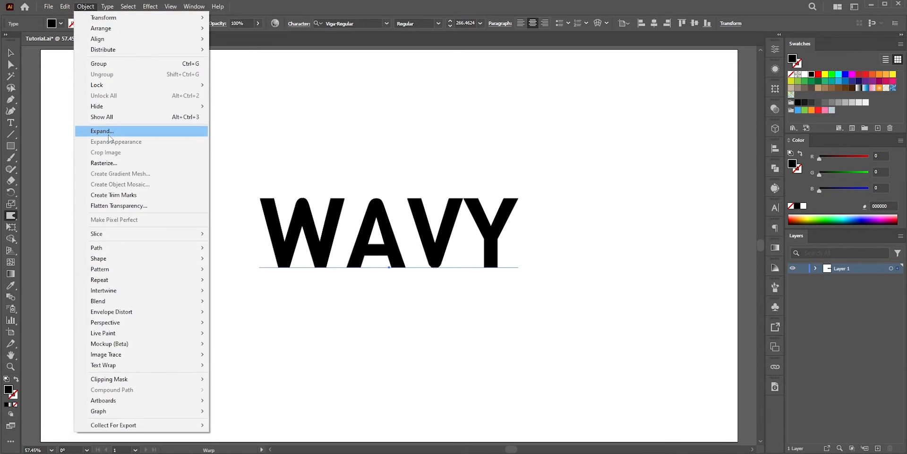
left_click(118, 134)
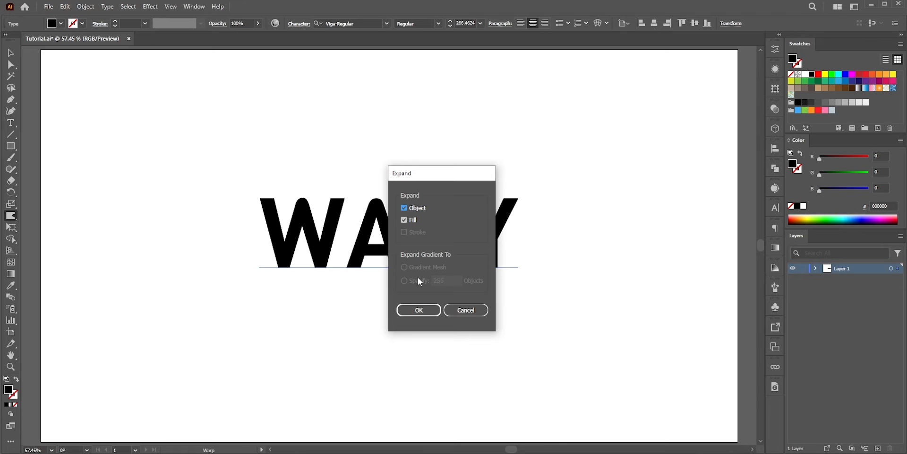
left_click(419, 309)
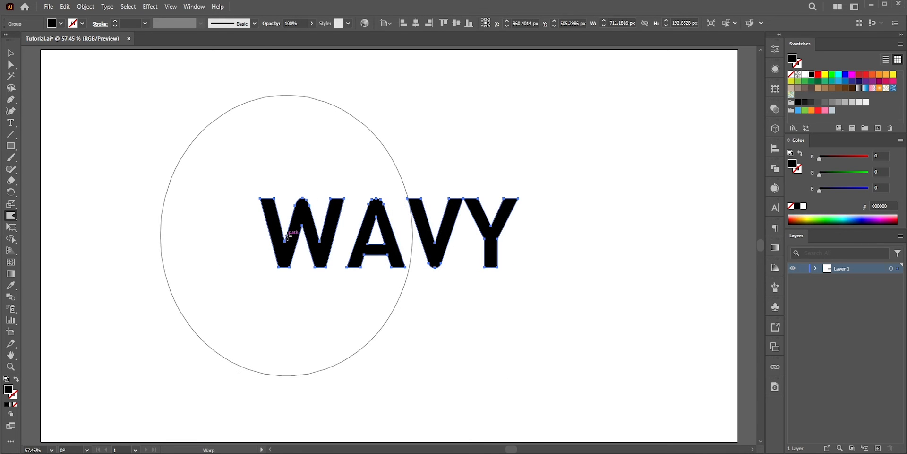
Distort the expanded WAVY letters freehand with the Warp tool
mouse_move(287, 235)
left_mouse_down()
mouse_move(275, 235)
mouse_move(486, 243)
mouse_move(371, 261)
mouse_move(364, 200)
mouse_move(324, 263)
mouse_move(498, 235)
mouse_move(416, 240)
mouse_move(380, 192)
left_mouse_up()
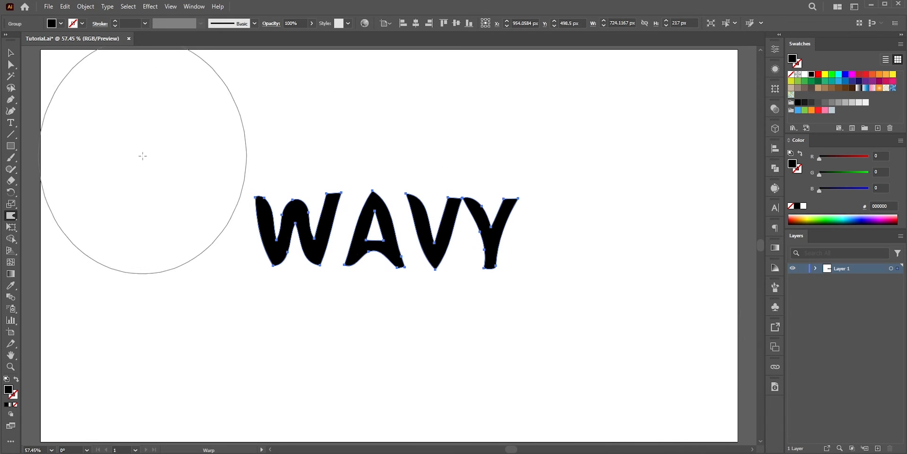
key("v")
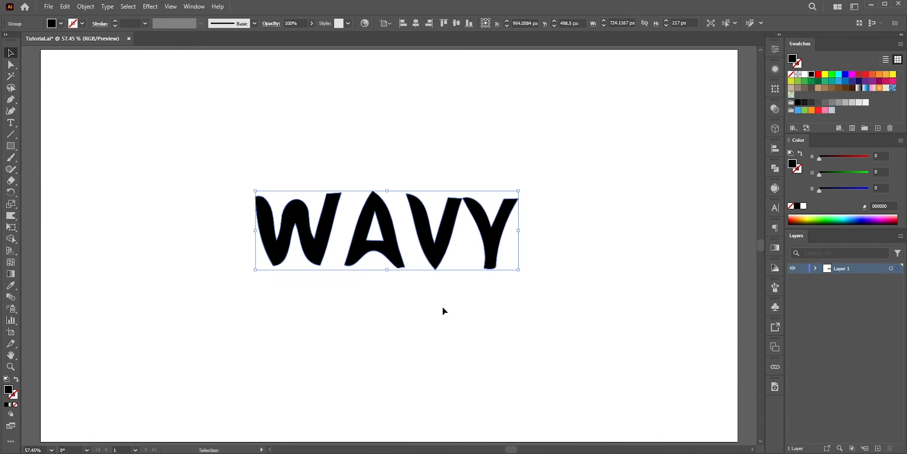
Undo all the Warp tool strokes on the expanded WAVY lettering
key("ctrl+z")
key("ctrl+z")
key("ctrl+z")
key("ctrl+z")
key("ctrl+z")
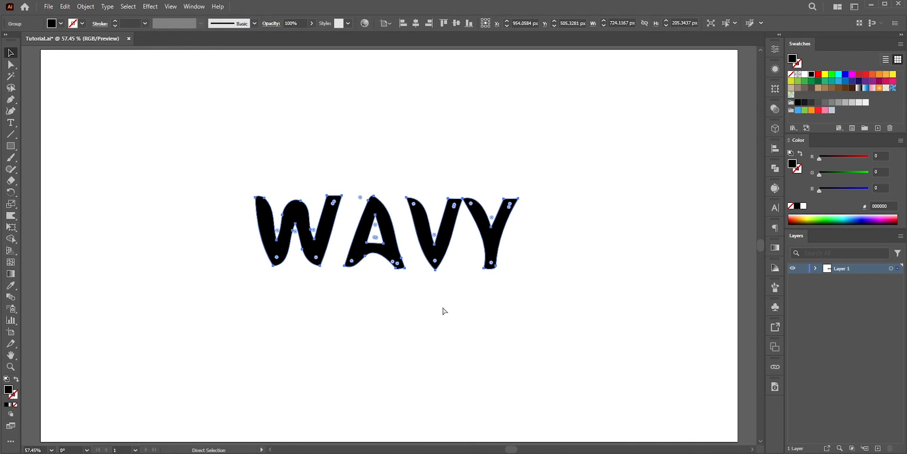
key("ctrl+z")
key("ctrl+z")
key("ctrl+z")
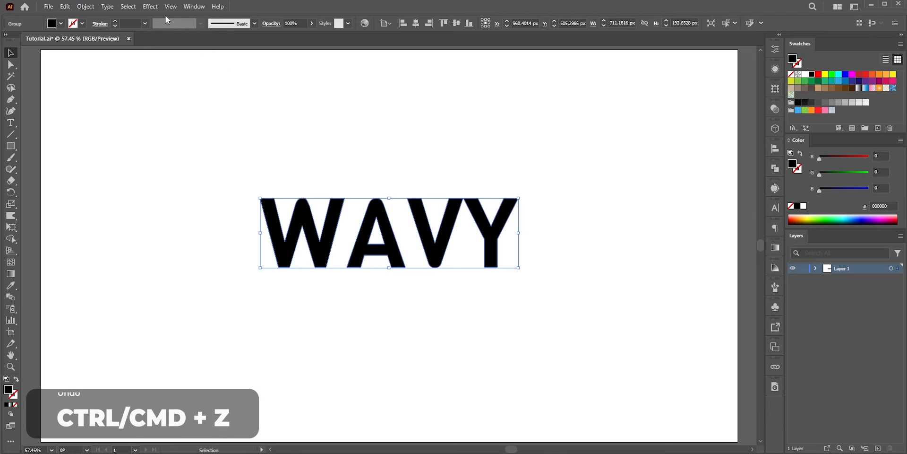
Start an envelope distortion made with warp on the WAVY lettering
left_click(151, 6)
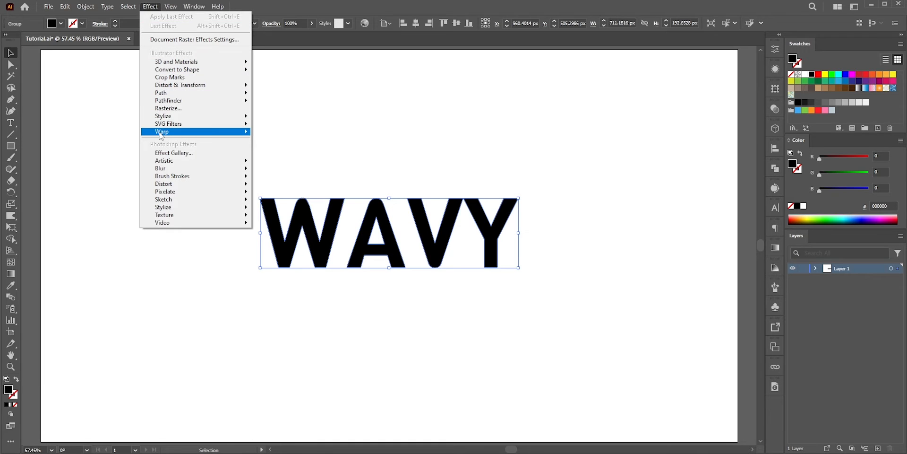
mouse_move(165, 135)
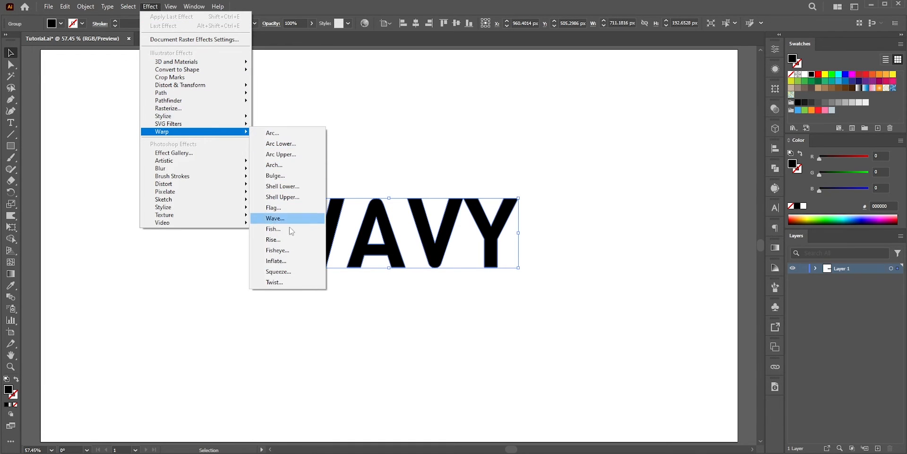
left_click(86, 7)
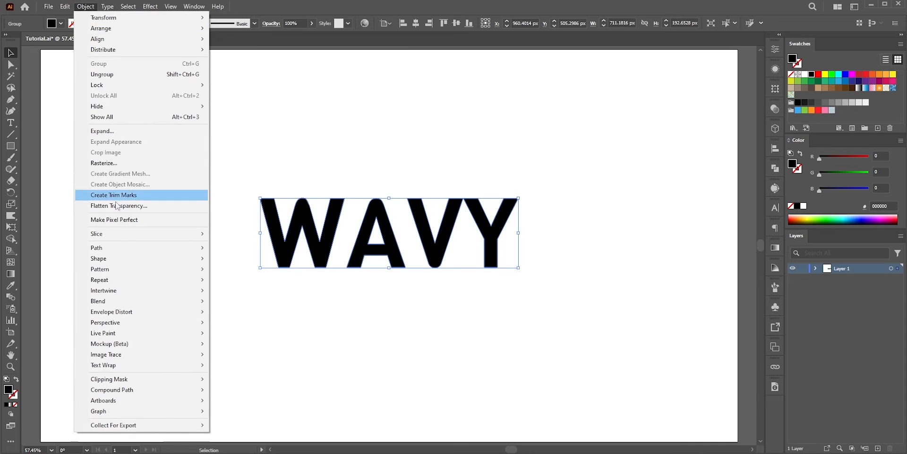
mouse_move(195, 312)
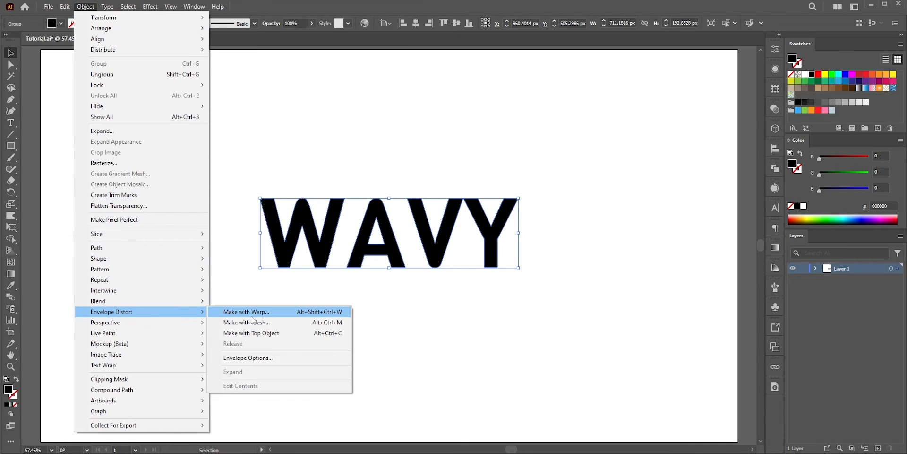
left_click(249, 313)
Preview the warp styles on the lettering from Arc Lower through Shell Upper
left_click(638, 194)
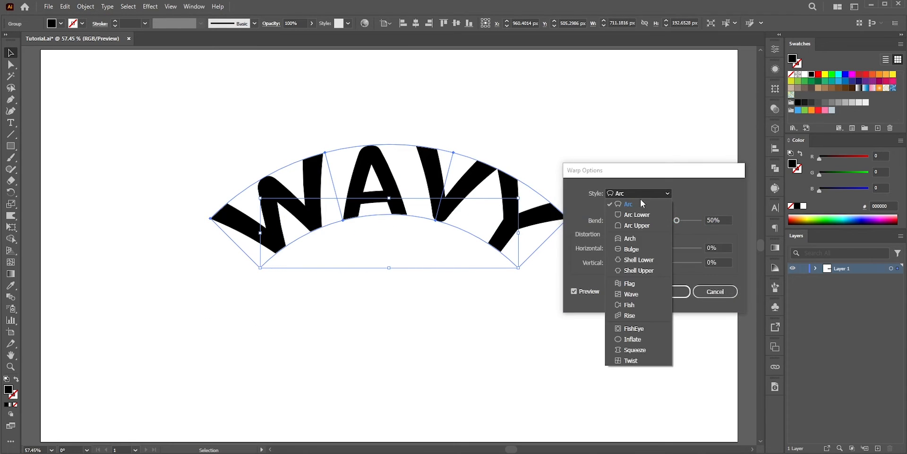
left_click(631, 194)
left_click(631, 193)
left_click(632, 193)
scroll(631, 192, "down", 1)
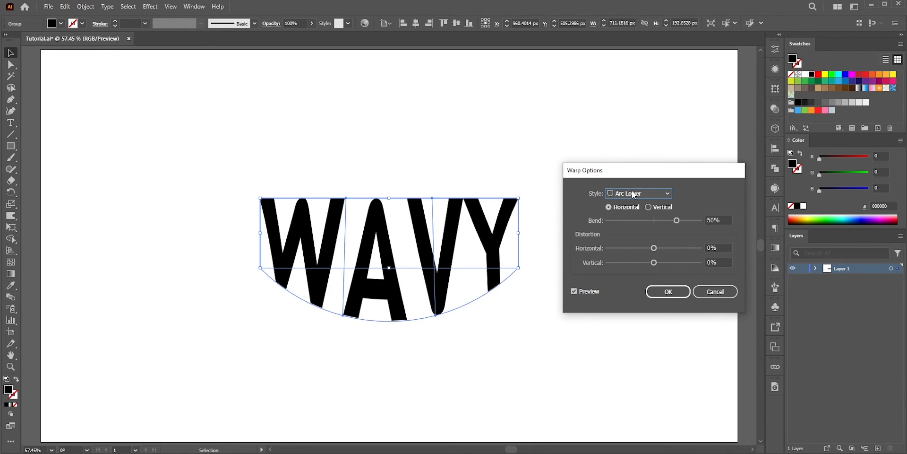
scroll(633, 192, "down", 5)
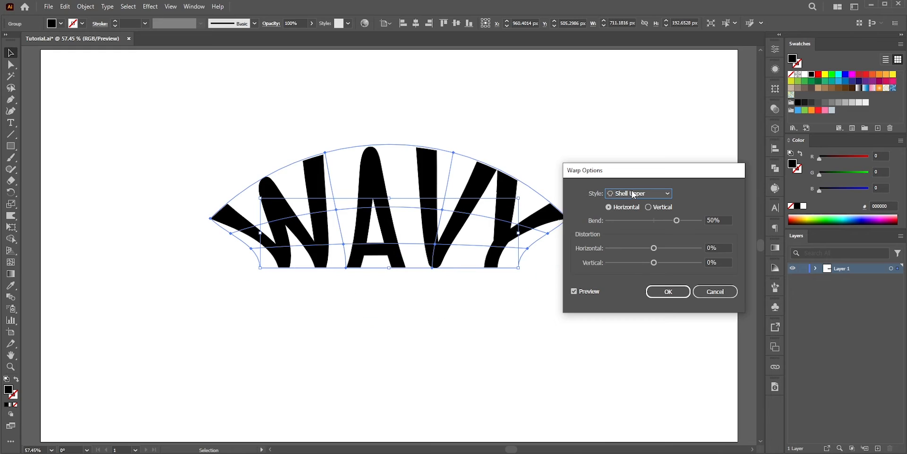
Try a horizontal Flag warp on the WAVY lettering with 44% bend, 23% horizontal and 3% vertical distortion, and undo it
left_click(634, 194)
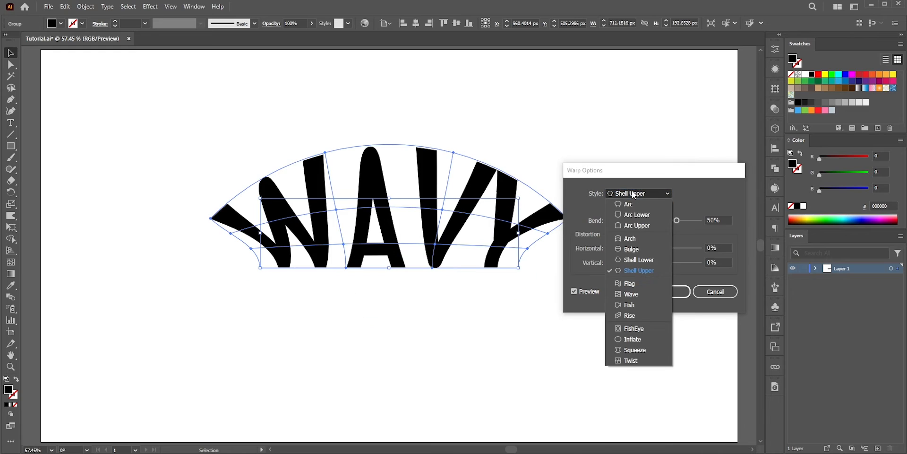
left_click(642, 282)
left_click_drag(676, 220, 667, 220)
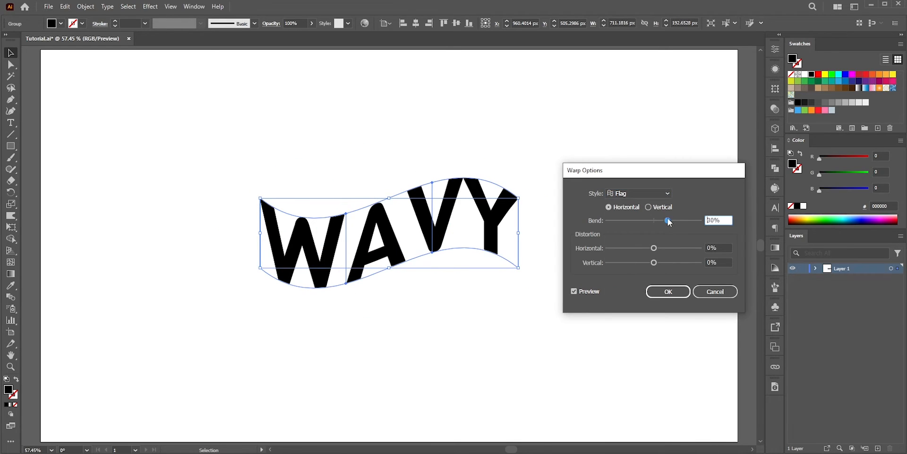
left_click(655, 247)
left_click_drag(654, 262, 639, 263)
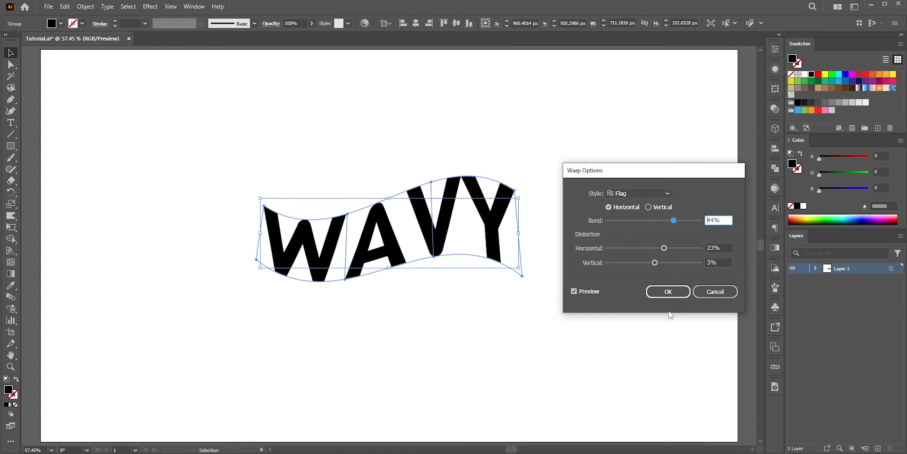
left_click(650, 295)
key("ctrl+z")
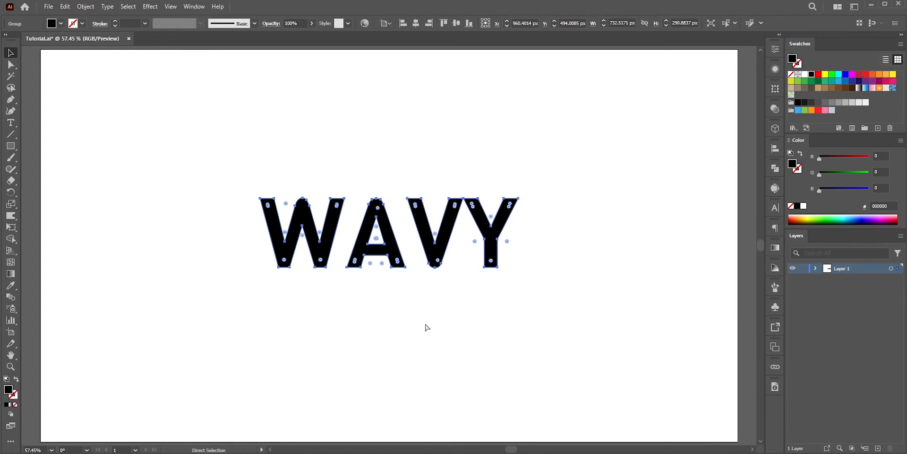
Try the Twist distortion effect on the WAVY lettering with a 30° angle
left_click(151, 9)
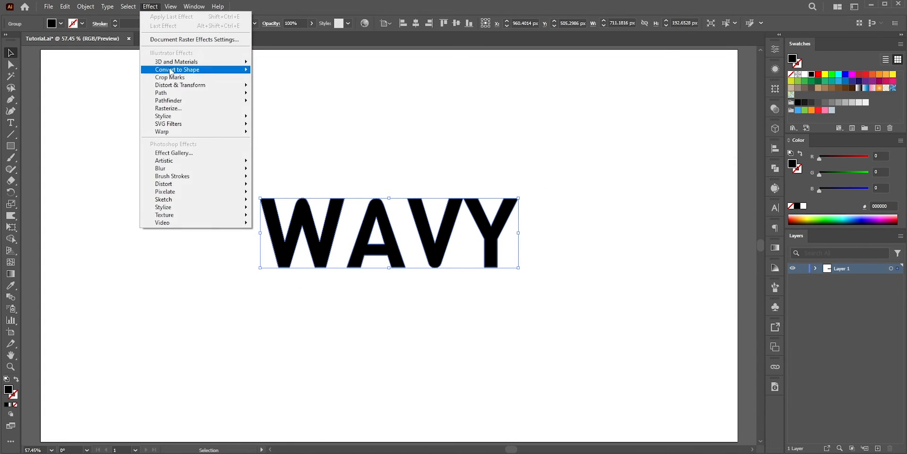
mouse_move(169, 87)
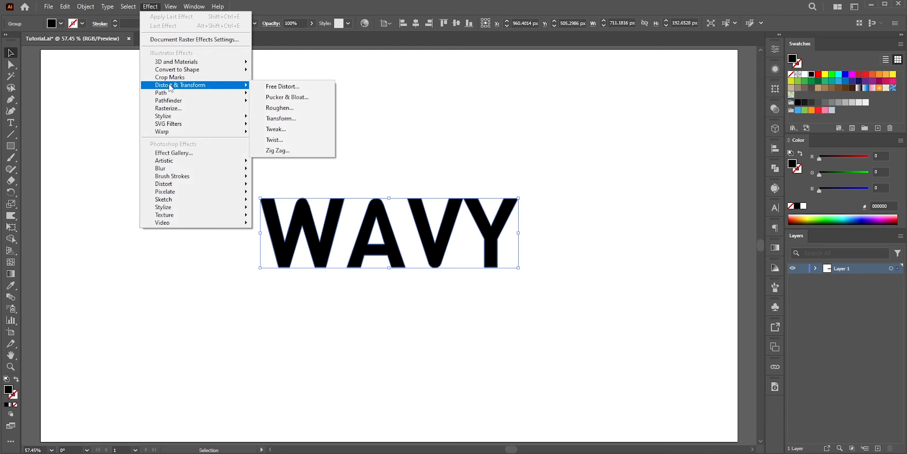
left_click(275, 140)
left_click_drag(538, 209, 596, 198)
left_click(585, 205)
left_click(585, 205)
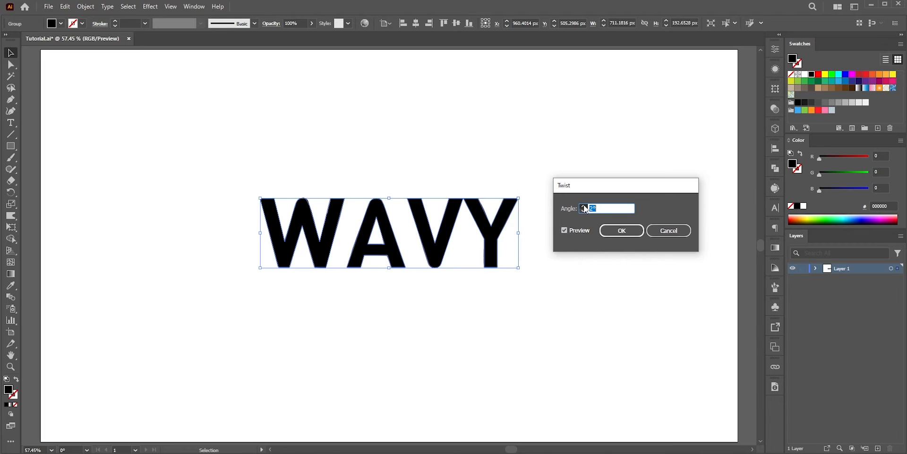
left_click(584, 205)
left_click(584, 205)
left_click(584, 206)
left_click(584, 205)
left_click(584, 205, "shift")
left_click(584, 205, "shift")
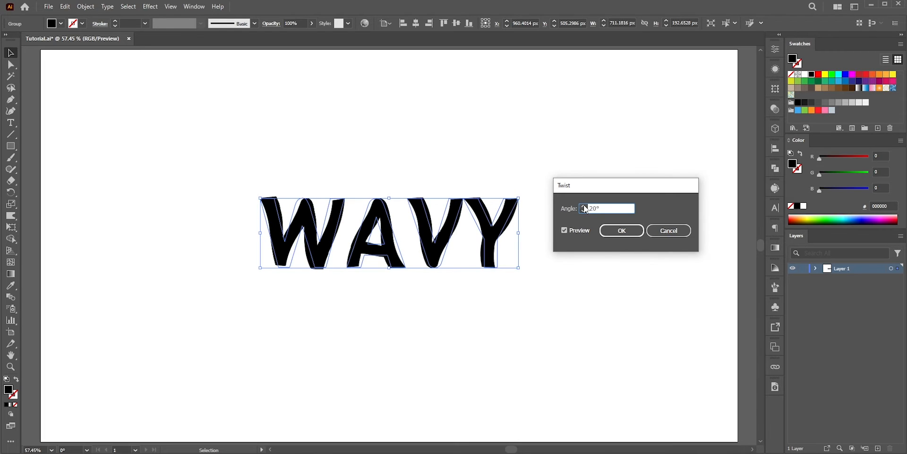
left_click(584, 205, "shift")
left_click(619, 231)
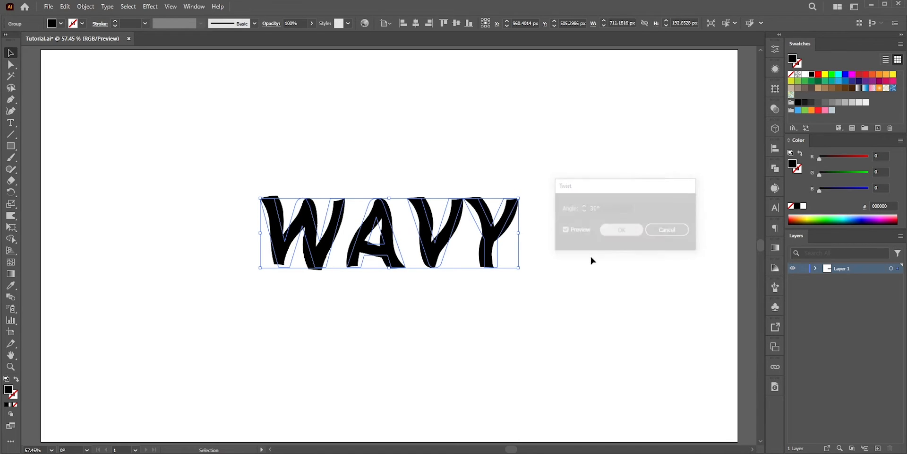
Undo the Twist effect on the WAVY lettering
key("a")
key("ctrl+z")
key("v")
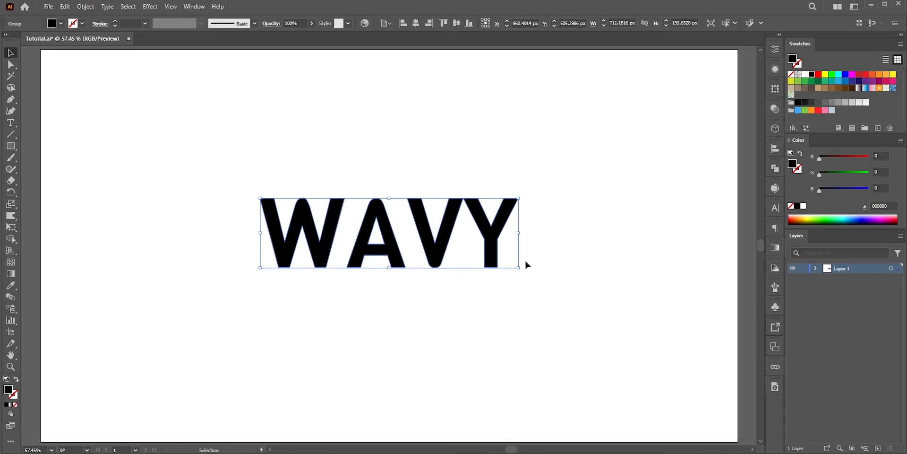
Start an envelope distortion made with mesh on the WAVY lettering
left_click(86, 8)
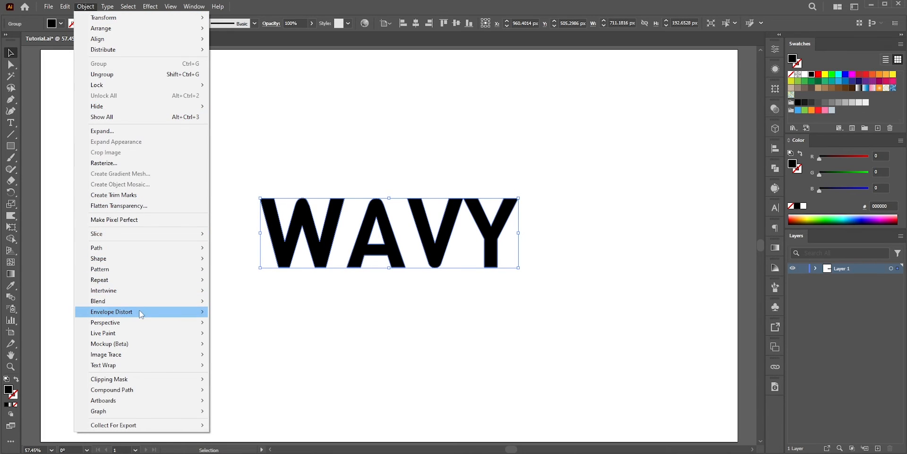
mouse_move(141, 314)
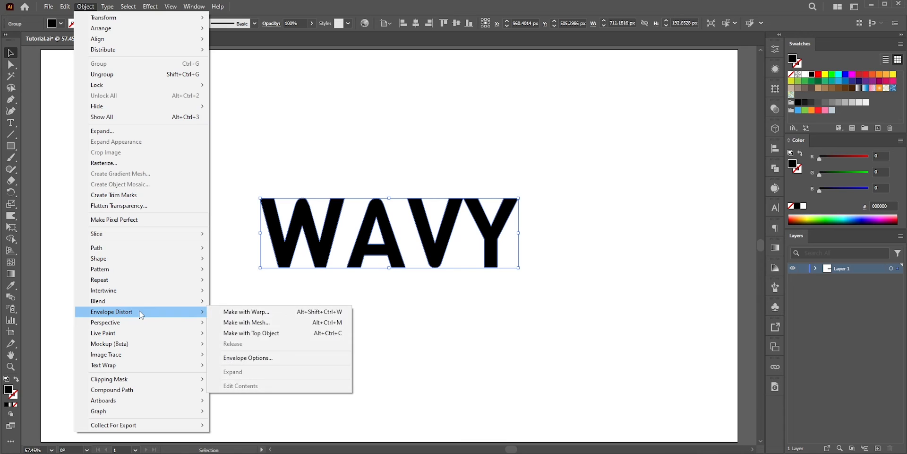
left_click(246, 323)
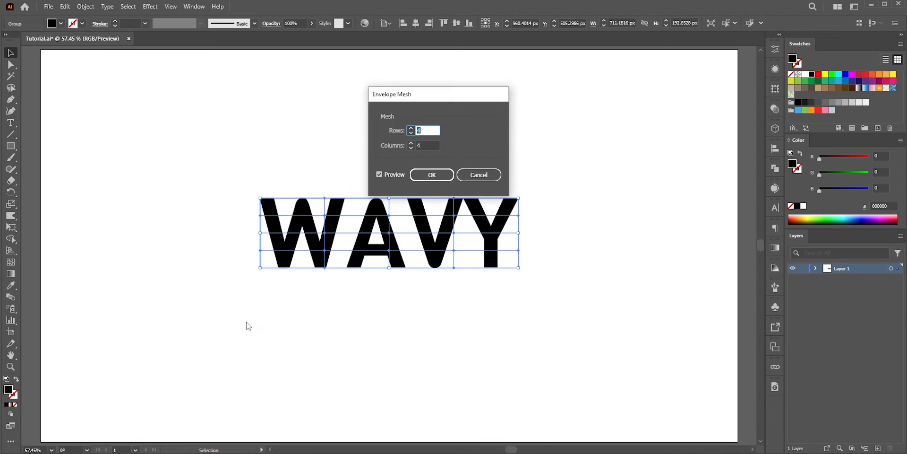
left_click_drag(431, 106, 557, 97)
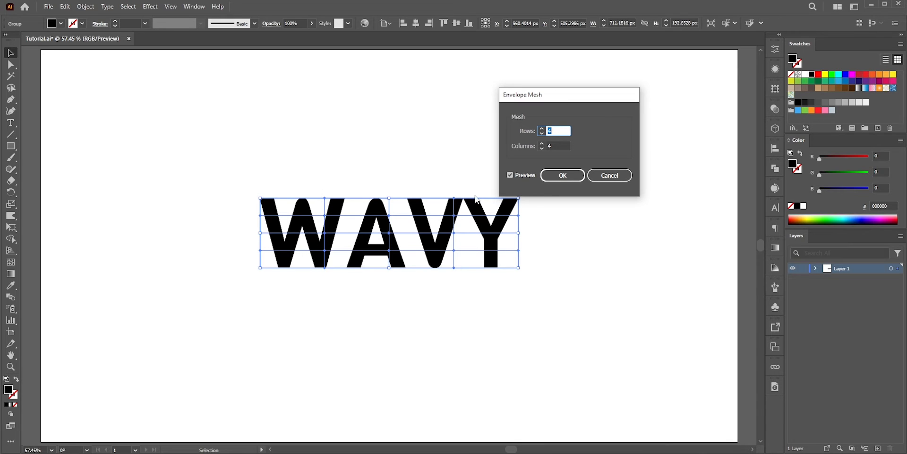
Preview envelope mesh densities up to 7 rows and 7 columns, and create the mesh with 4 rows and 4 columns
left_click(542, 128)
left_click(541, 129)
left_click(542, 129)
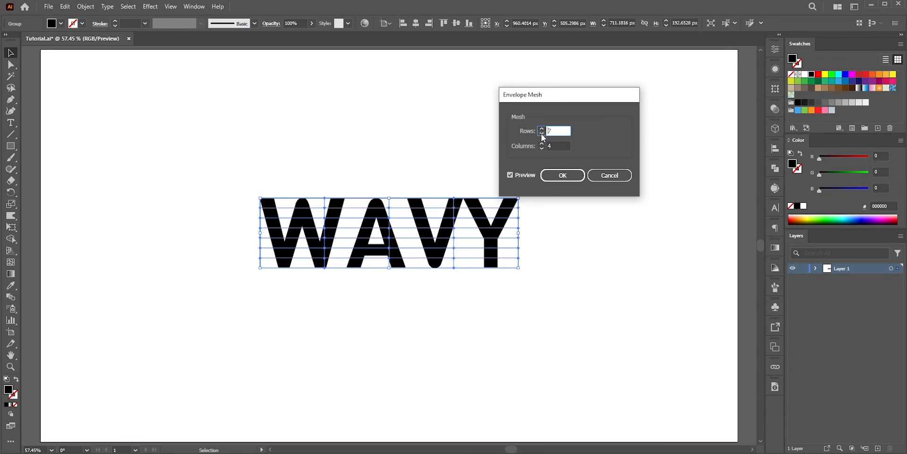
left_click(542, 134)
left_click(542, 133)
left_click(542, 133)
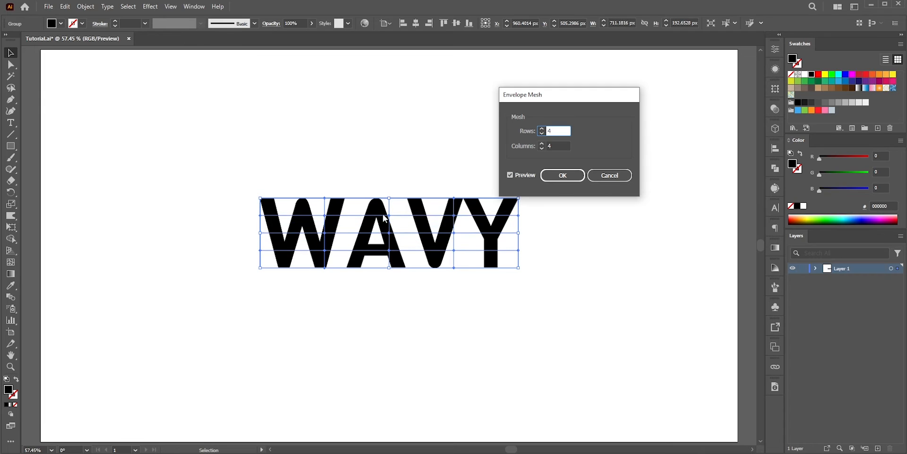
left_click(542, 143)
left_click(542, 144)
left_click(542, 143)
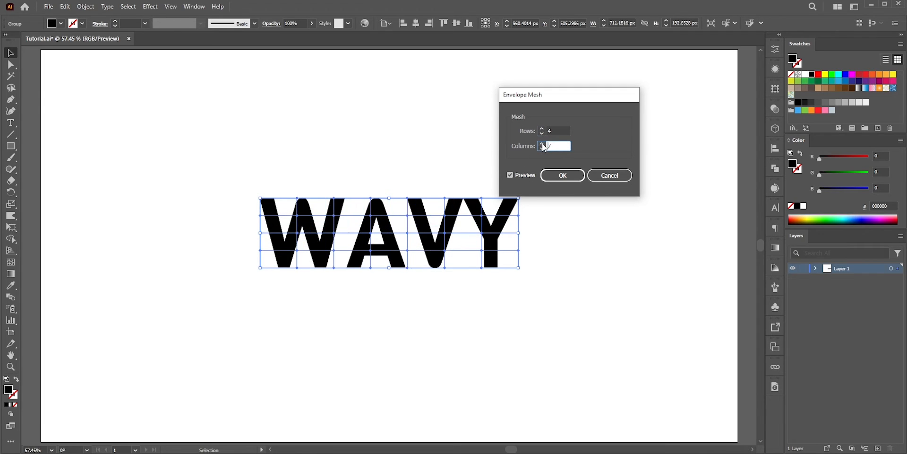
left_click(542, 129)
left_click(542, 129)
left_click(542, 129)
left_click(542, 148)
left_click(542, 149)
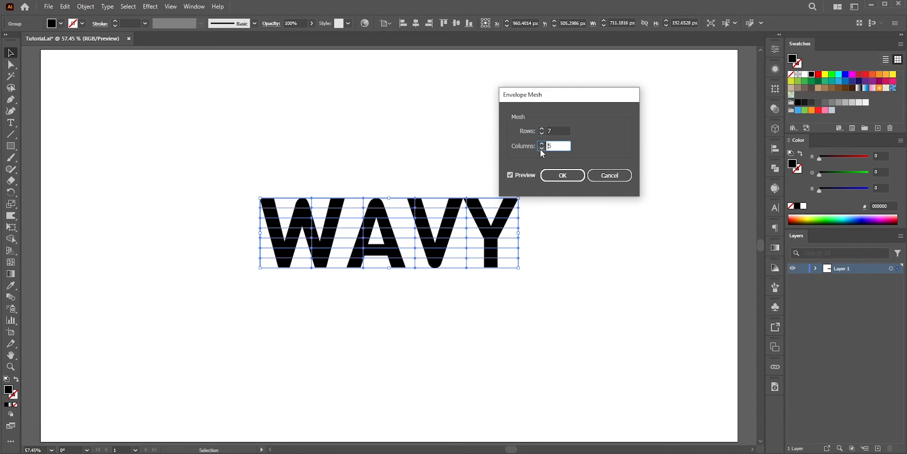
left_click(542, 149)
left_click(543, 134)
left_click(542, 134)
left_click(561, 180)
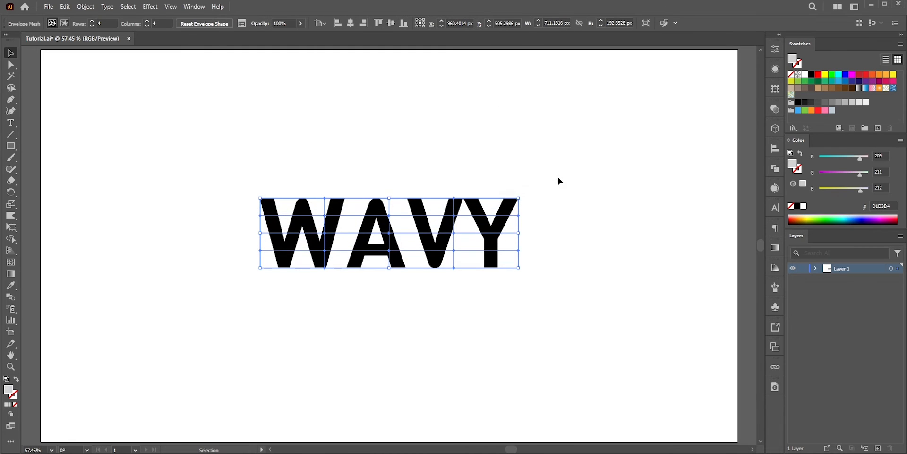
Shift the second horizontal line of mesh points on the lettering about 17 px to the right
left_click(12, 66)
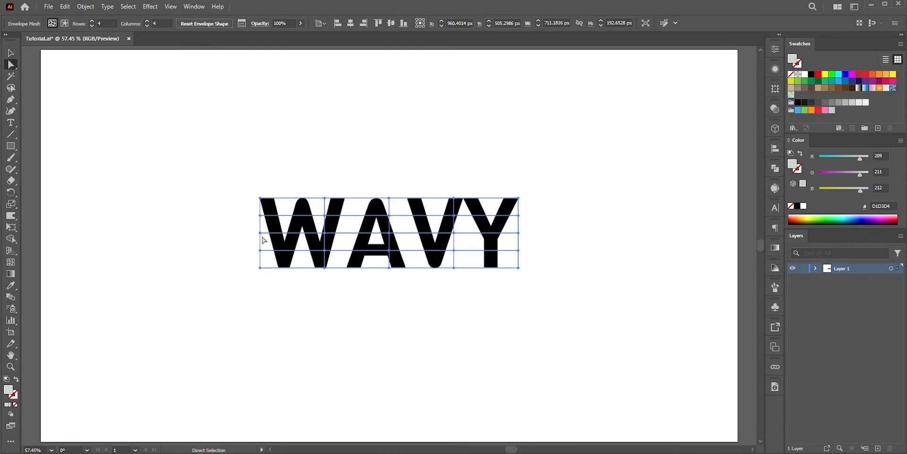
left_click_drag(244, 209, 539, 225)
key("Right")
key("Right")
key("Right")
key("Right")
key("Right")
key("Right")
key("Right")
key("Right")
key("Right")
key("Right")
key("Right")
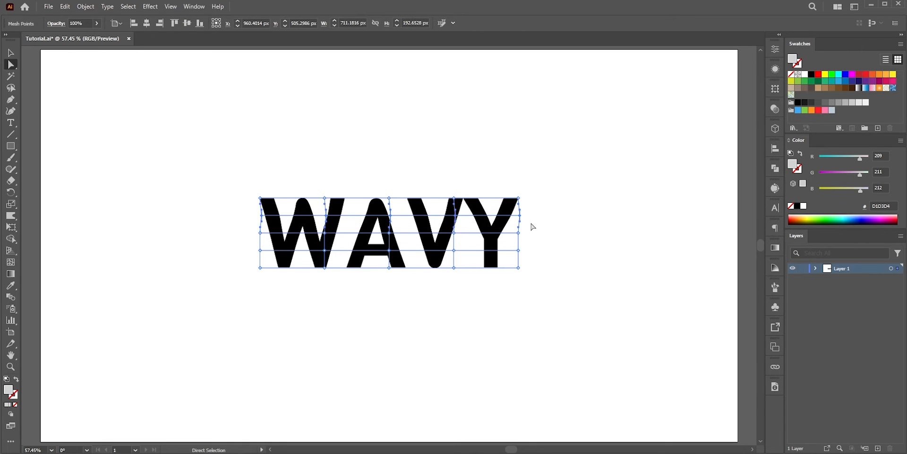
key("Right")
key("Right")
key("Right")
key("Right")
key("Right")
key("Right")
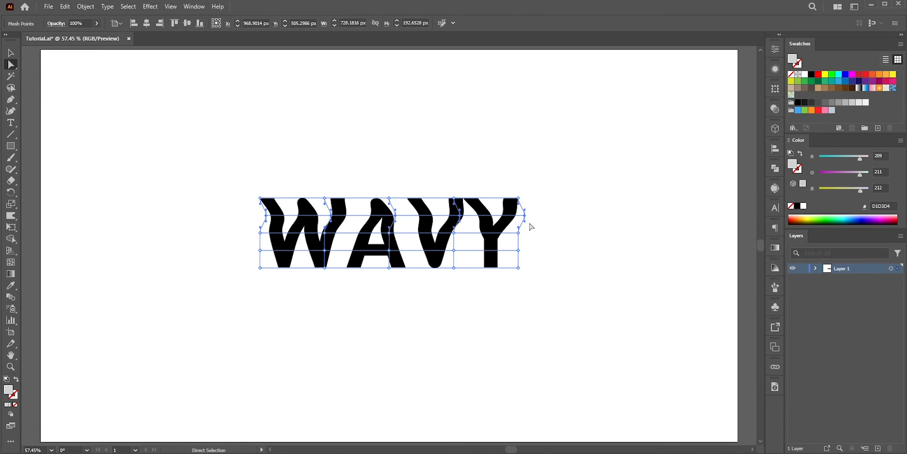
Shift the fourth horizontal line of mesh points on the lettering about 23 px to the left
left_click_drag(508, 259, 248, 249)
key("Left")
key("Left")
key("Left")
key("Left")
key("Left")
key("Left")
key("Left")
key("Left")
key("Left")
key("Left")
key("Left")
key("Left")
key("Left")
key("Left")
key("Left")
key("Left")
key("Left")
key("Left")
key("Left")
key("Left")
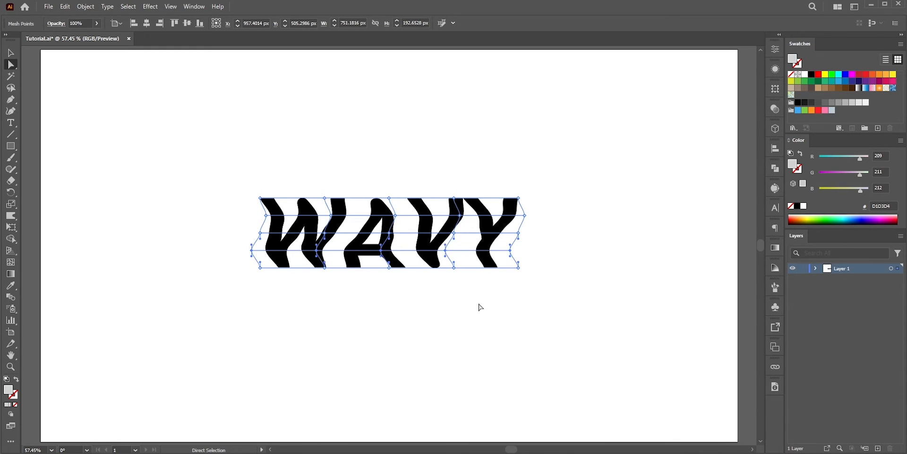
Undo the mesh point shifts and the envelope mesh on the WAVY lettering
key("ctrl+z")
key("ctrl+z")
key("ctrl+z")
key("ctrl+z")
key("ctrl+z")
key("ctrl+z")
key("ctrl+z")
key("ctrl+z")
key("ctrl+z")
key("ctrl+z")
key("ctrl+z")
key("ctrl+z")
key("ctrl+z")
key("ctrl+z")
key("ctrl+z")
key("ctrl+z")
key("ctrl+z")
key("ctrl+z")
key("ctrl+z")
key("ctrl+z")
key("v")
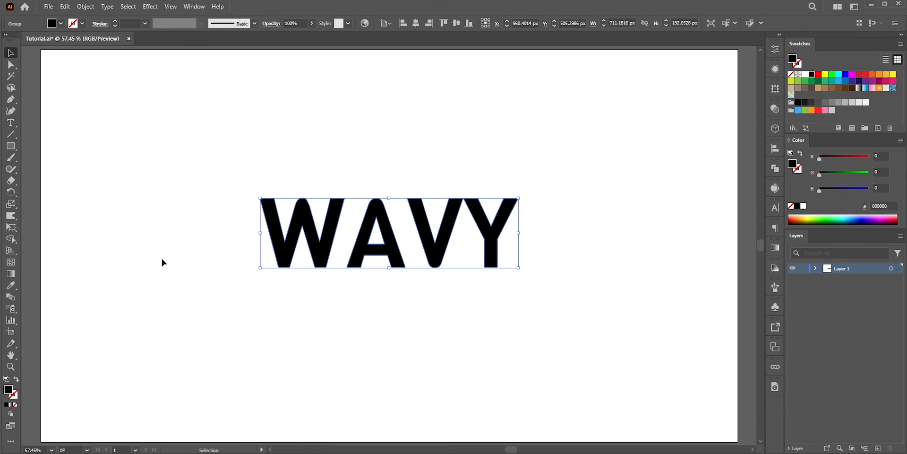
Add gradient mesh points to the letter W with the Mesh tool and pull its left-edge point outward to X 612 px
left_click(11, 262)
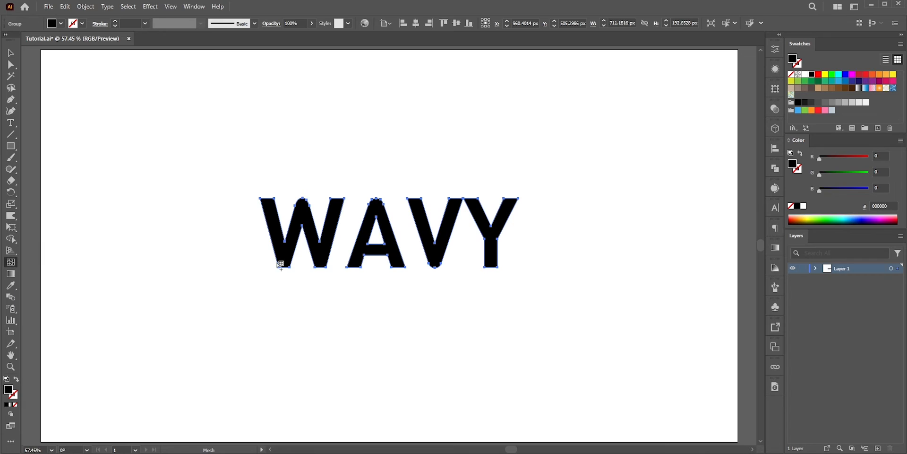
left_click(268, 226)
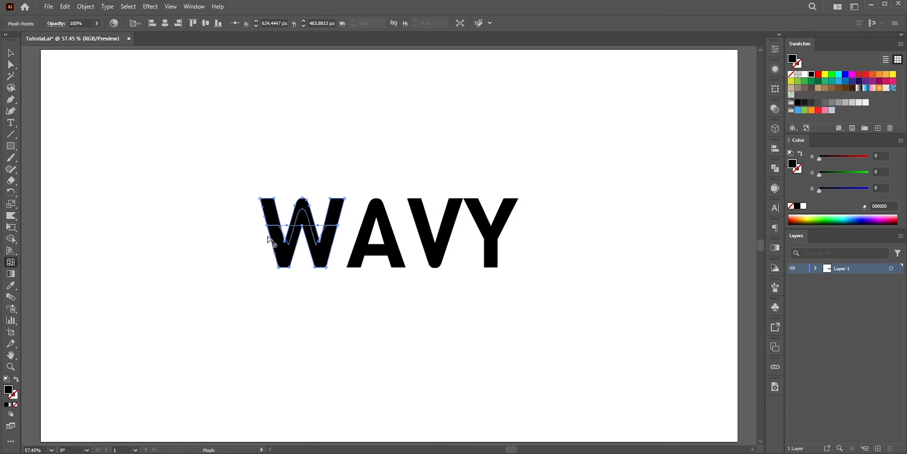
left_click_drag(268, 227, 263, 226)
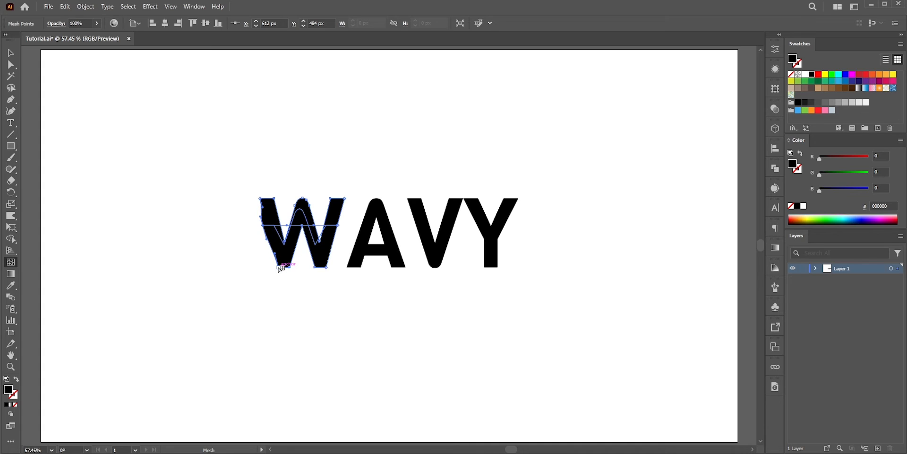
left_click(338, 226)
left_click(326, 260)
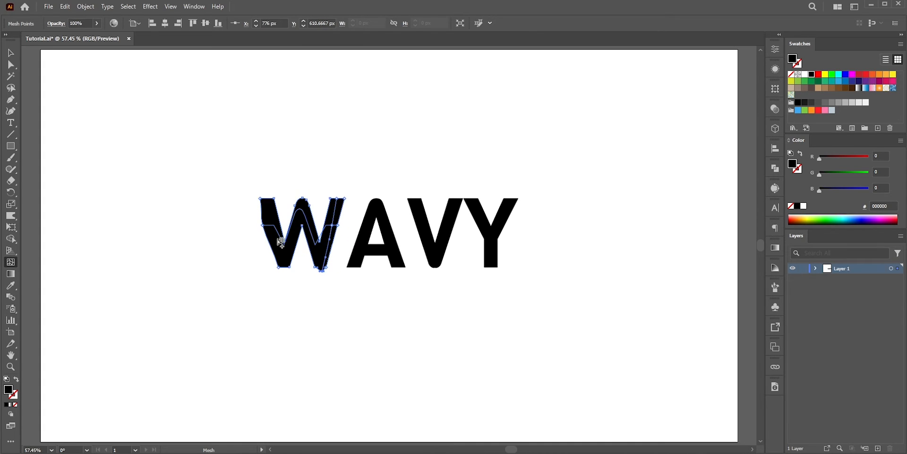
Colour the W's left-edge mesh point green and the mesh point at the foot of its left leg red
left_click(262, 225)
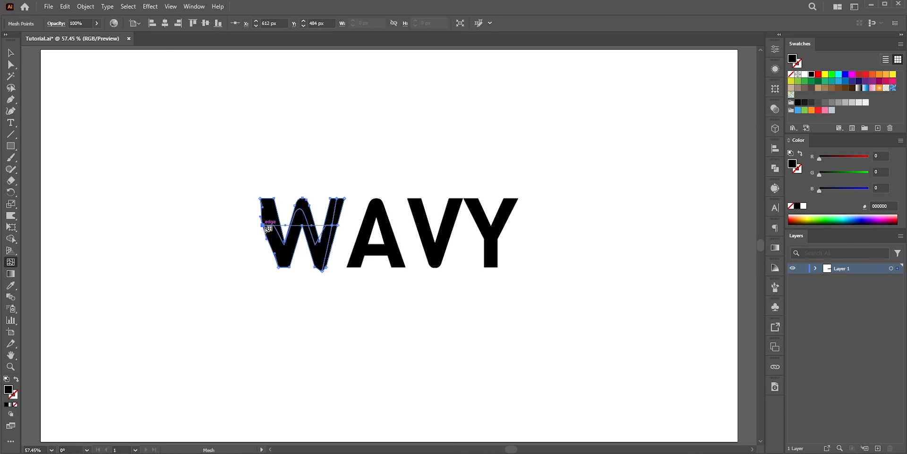
left_click(825, 81)
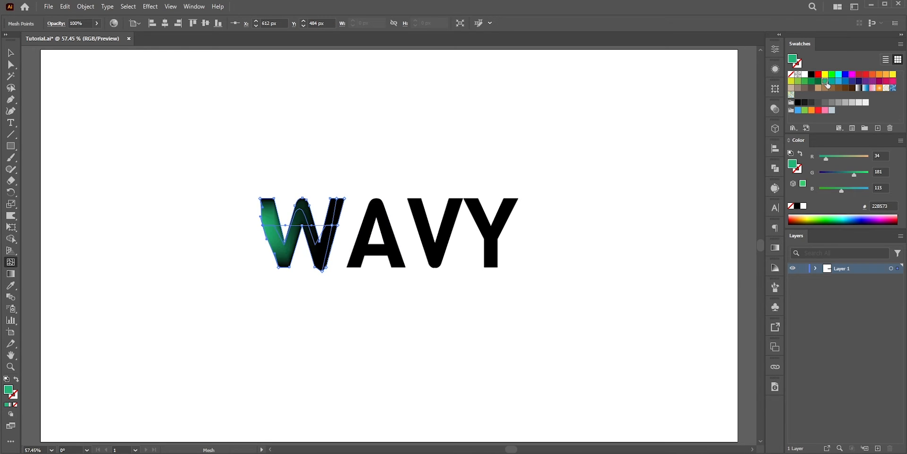
left_click(322, 270)
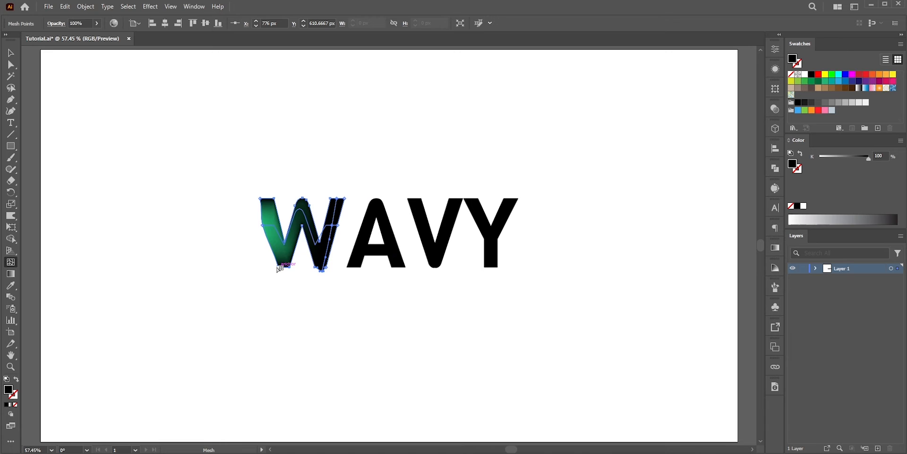
left_click(287, 268)
left_click(819, 75)
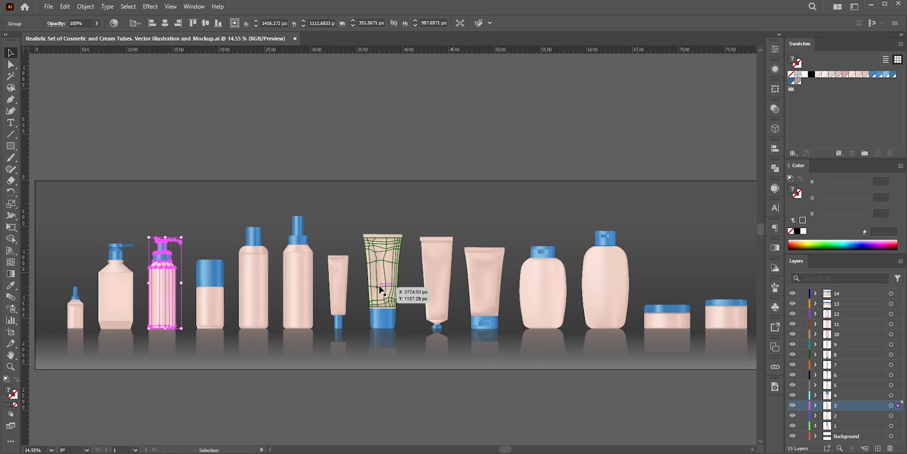
Examine the gradient meshes of the cream tubes in the cosmetics mockup illustration
left_click(382, 282)
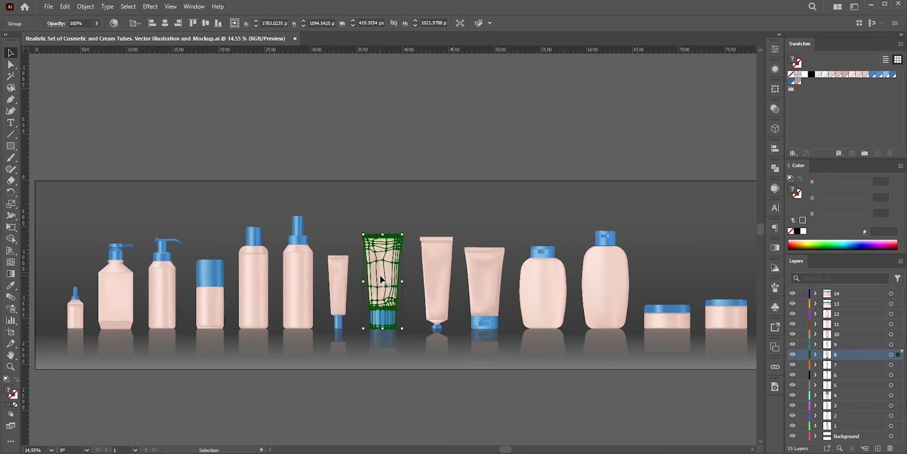
left_click(436, 276)
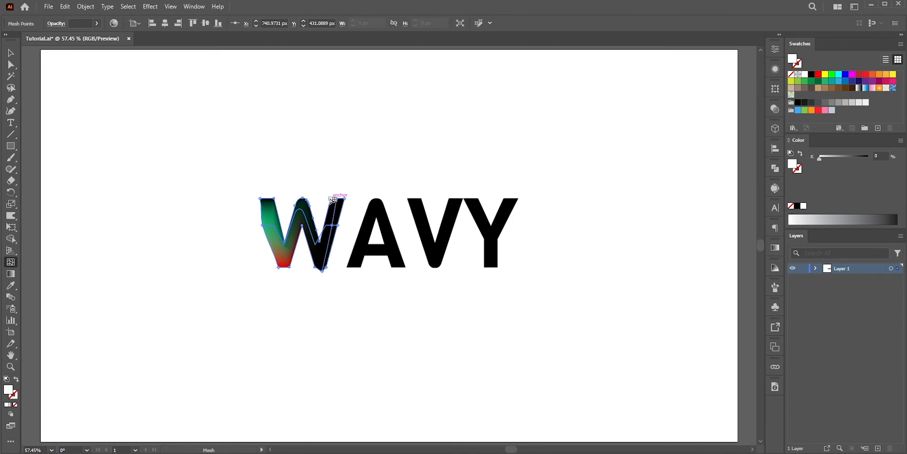
Delete the WAVY lettering and add a large black letter O as text on the artboard
left_click_drag(216, 157, 565, 314)
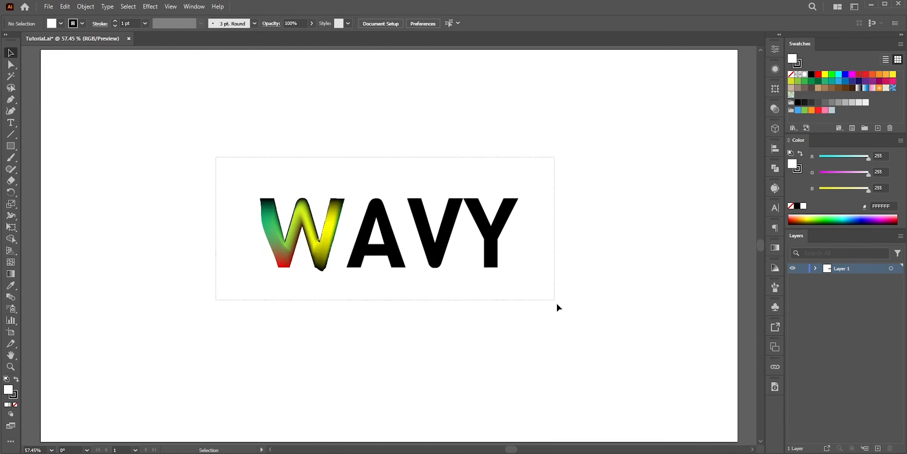
key("Delete")
key("t")
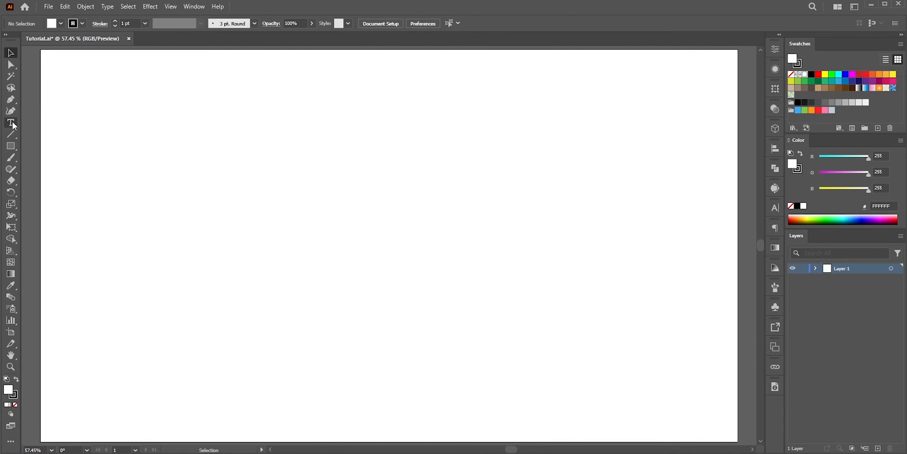
left_click(369, 242)
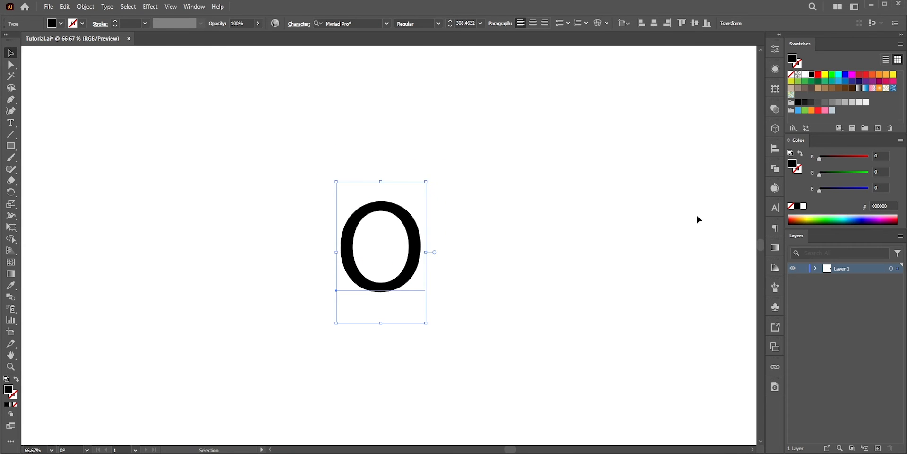
Set the letter O's font to Monoton
left_click(776, 208)
left_click(757, 218)
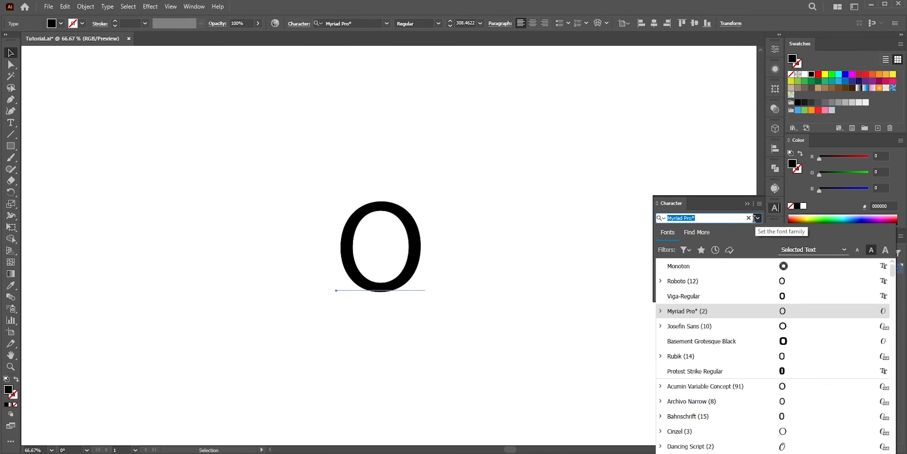
left_click(703, 266)
left_click(746, 203)
key("ctrl+1")
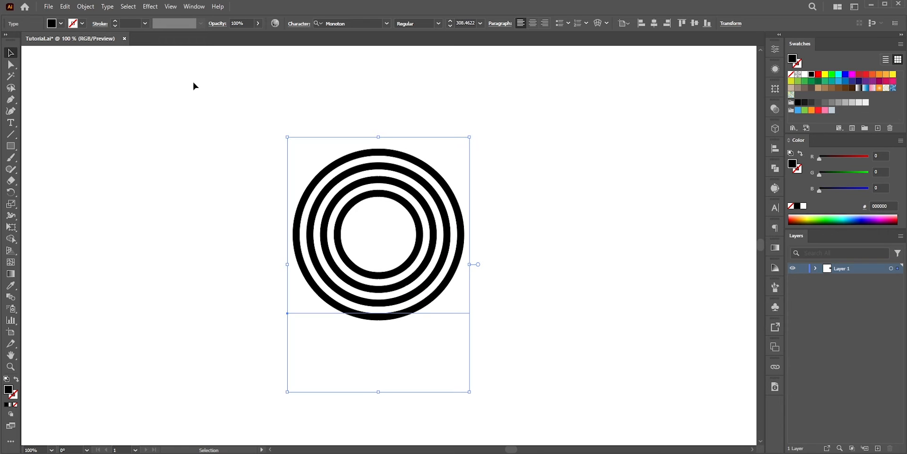
Expand the Monoton letter O into vector shapes
left_click(86, 6)
left_click(113, 128)
key("Return")
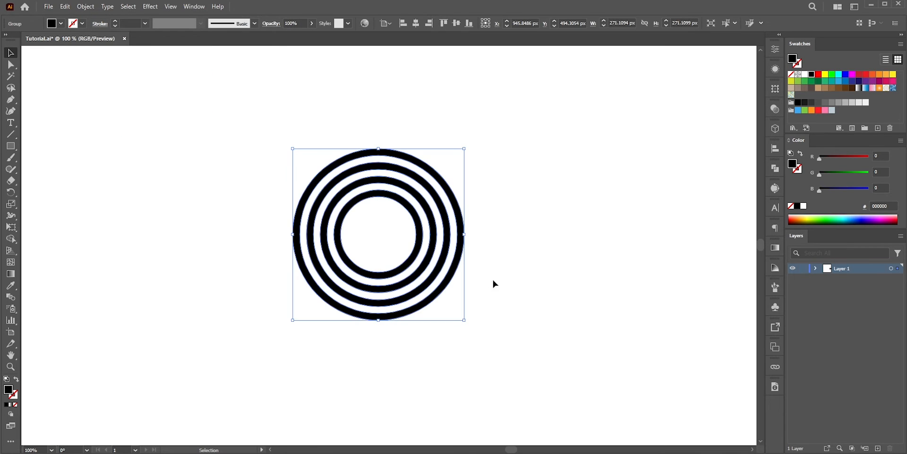
Apply the classic 3D Extrude & Bevel effect to the rings with 0 pt depth and rotations of 54°, -45° and 17°
left_click(150, 6)
mouse_move(174, 61)
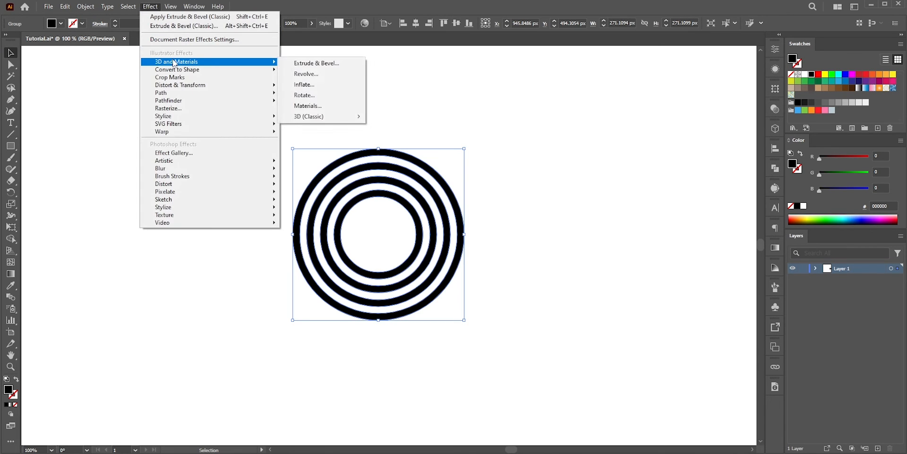
mouse_move(310, 119)
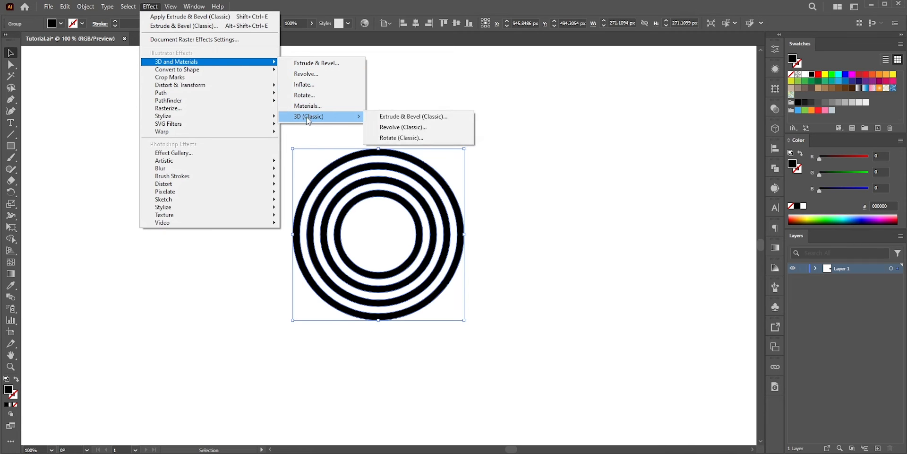
left_click(392, 118)
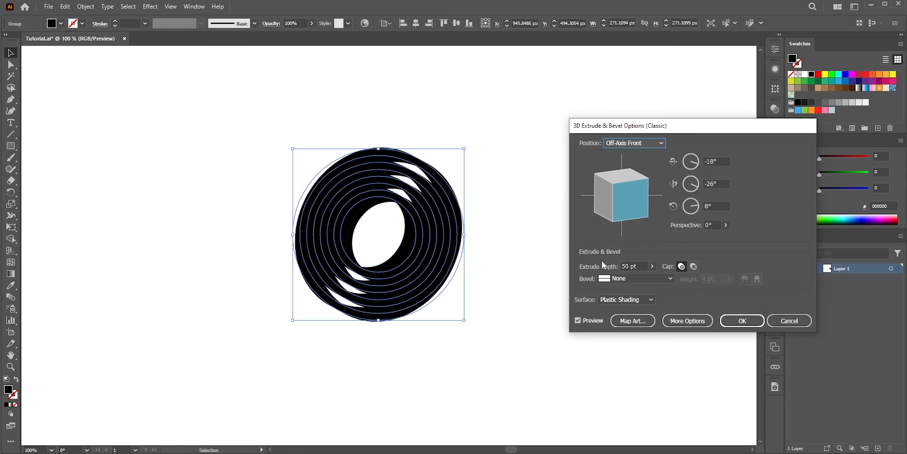
left_click(653, 267)
left_click_drag(619, 279, 610, 280)
left_click_drag(635, 214, 623, 182)
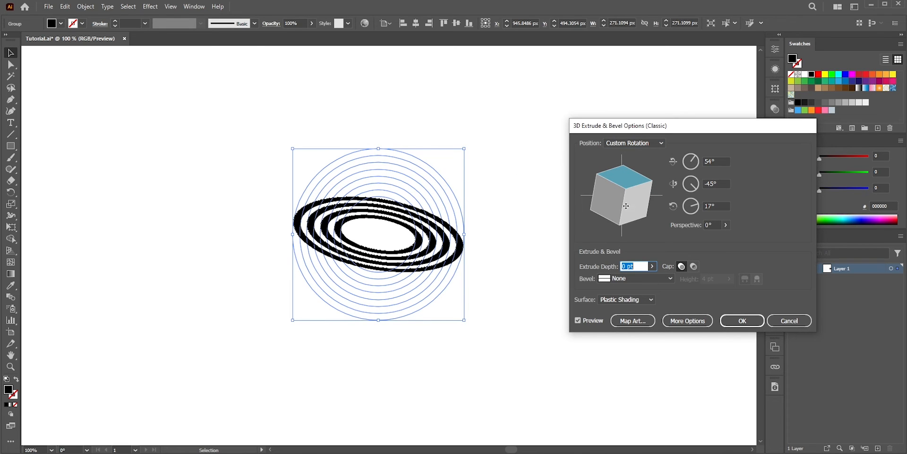
left_click(741, 320)
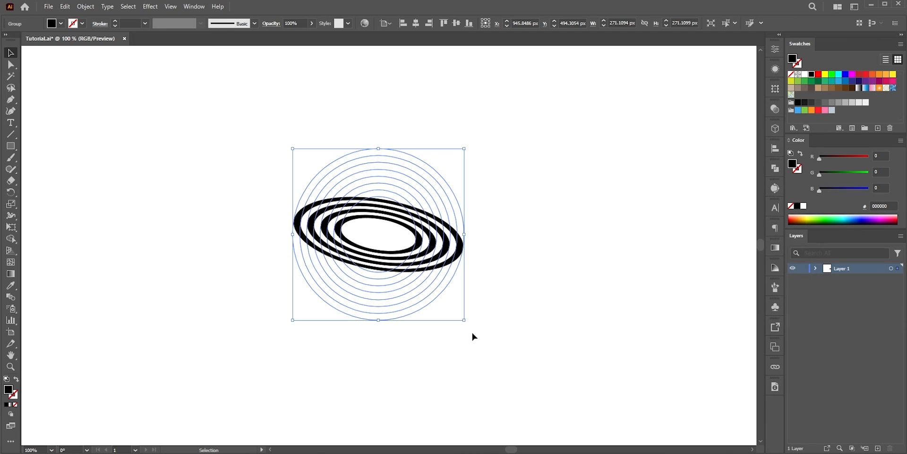
Expand the appearance of the tilted rings to turn the 3D effect into plain shapes
left_click(85, 7)
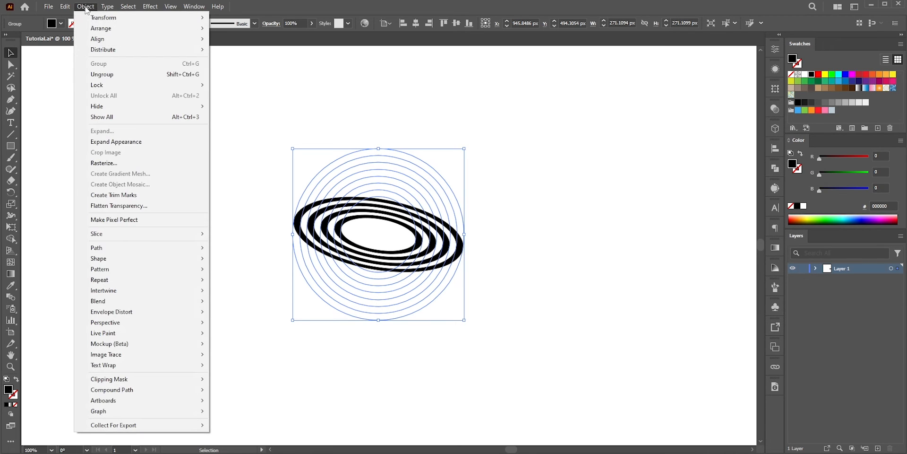
left_click(135, 142)
key("ctrl+plus")
Apply an envelope mesh with 4 rows and 8 columns to the tilted rings
left_click(86, 7)
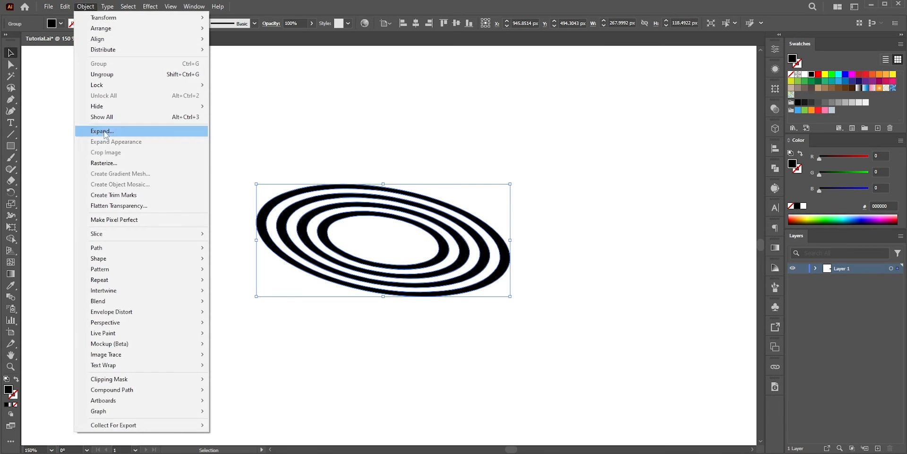
mouse_move(137, 313)
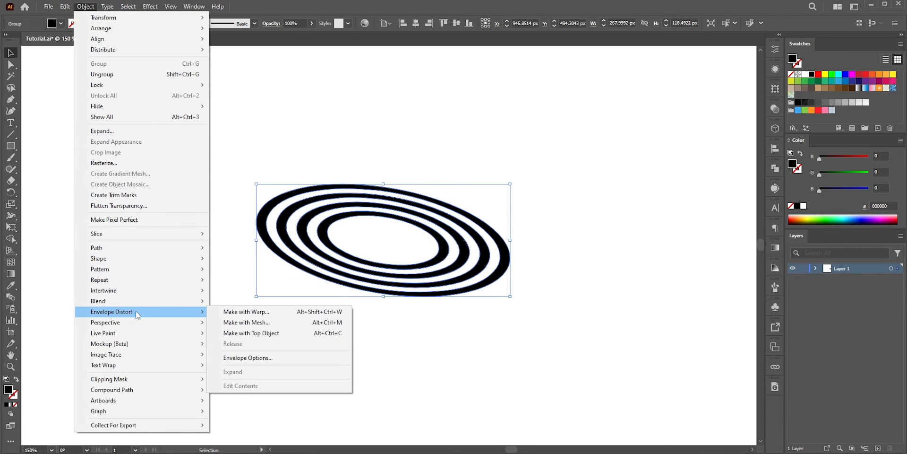
left_click(264, 323)
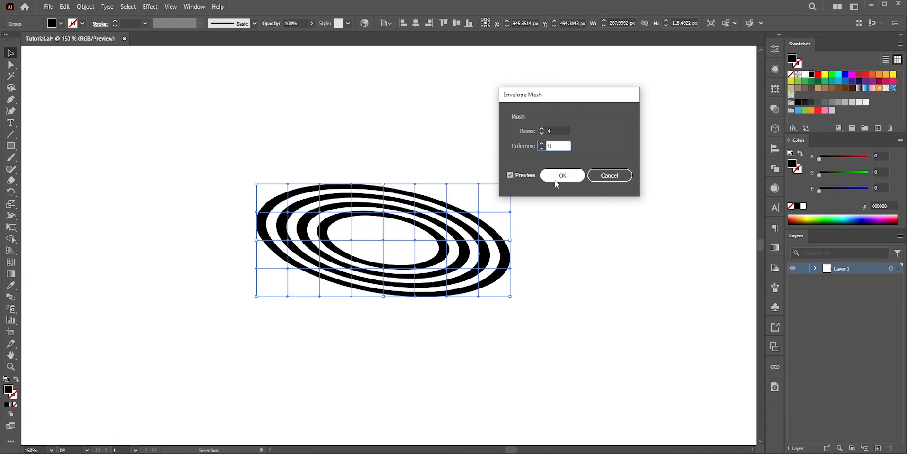
left_click(557, 179)
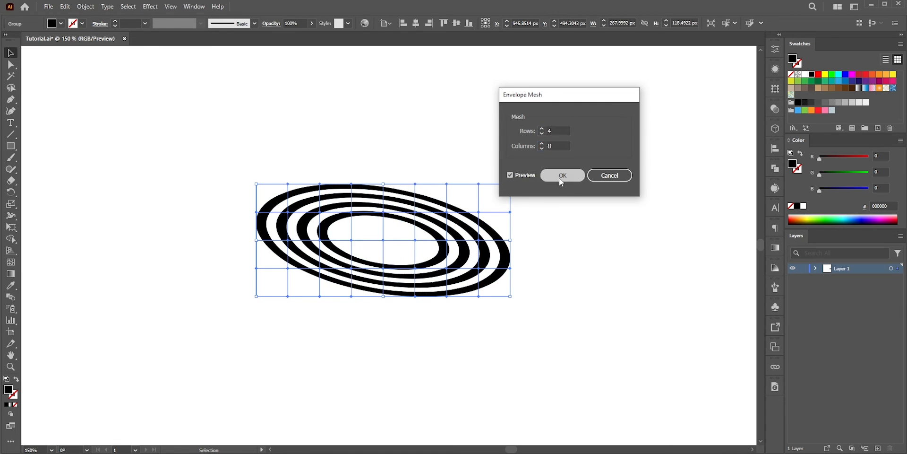
Select all points on the envelope mesh's second vertical line and move them up 11 px
left_click(10, 65)
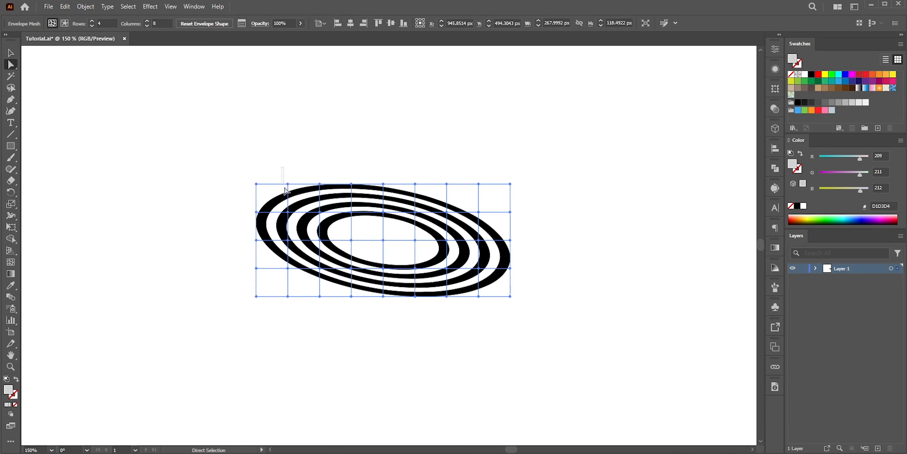
left_click_drag(297, 312, 298, 315)
key("Up")
key("Up")
key("Up")
key("Up")
key("Up")
key("Up")
key("Up")
key("Up")
key("Up")
key("Up")
key("Up")
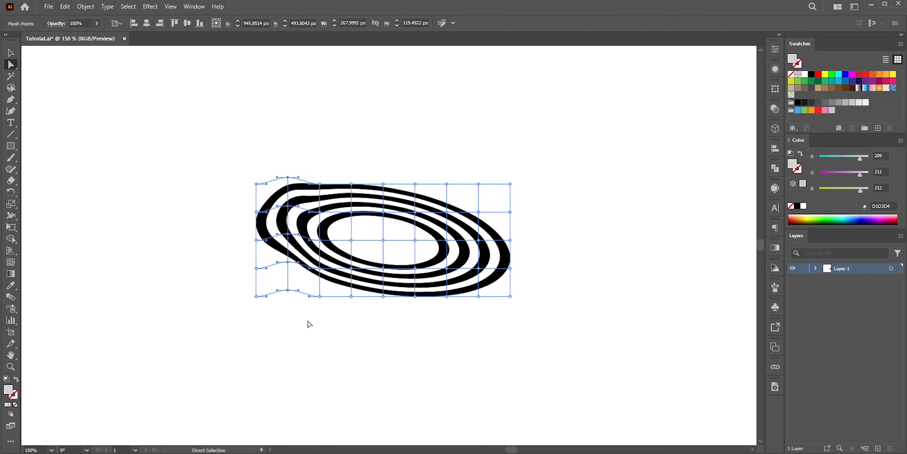
Move the points on the mesh's left edge inward by 6 px
key("Right")
key("Right")
key("Right")
key("Right")
key("Right")
key("Right")
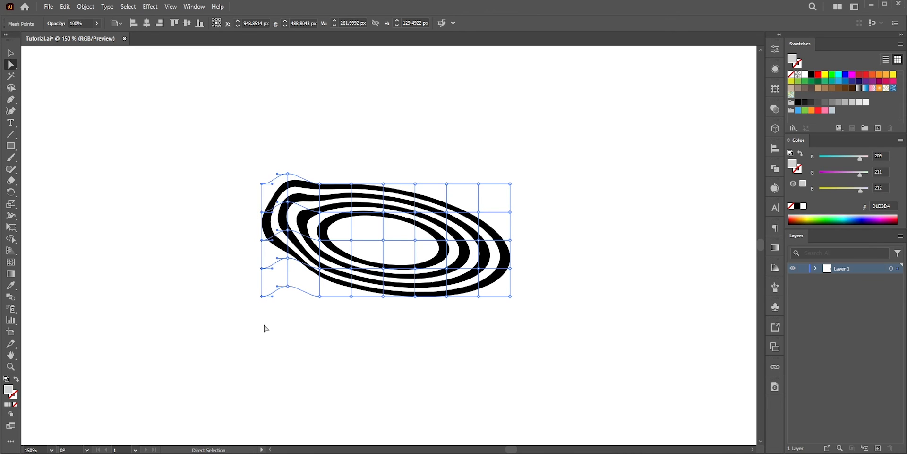
Raise the points on the mesh's fourth vertical line and lower those on the sixth by about 3 px
left_click(347, 189)
left_click_drag(348, 189, 347, 179)
left_click_drag(416, 298, 417, 300)
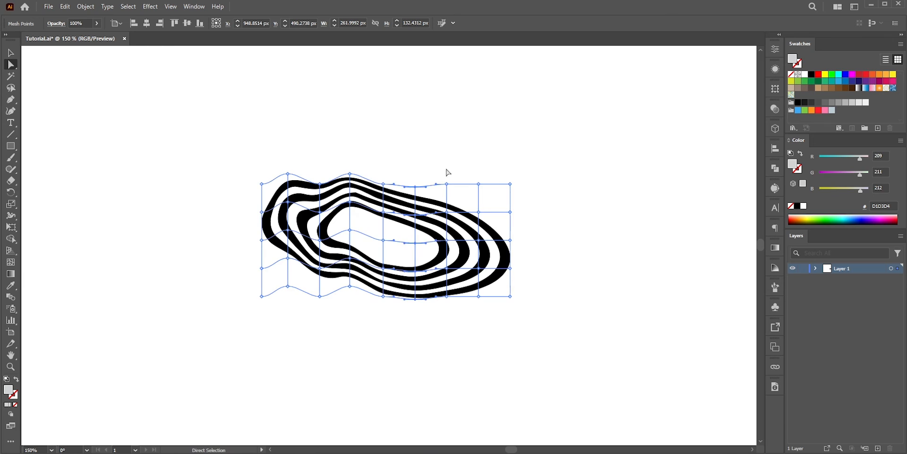
Raise the points on the mesh's seventh vertical line and lower those on the eighth slightly
key("Up")
key("Up")
key("Up")
key("Up")
key("Up")
key("Up")
key("Up")
key("Up")
key("Up")
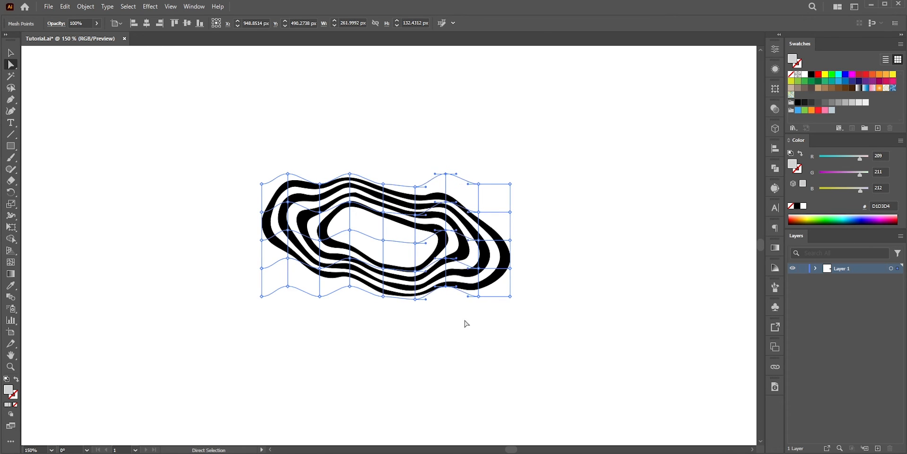
left_click_drag(467, 167, 492, 328)
key("Down")
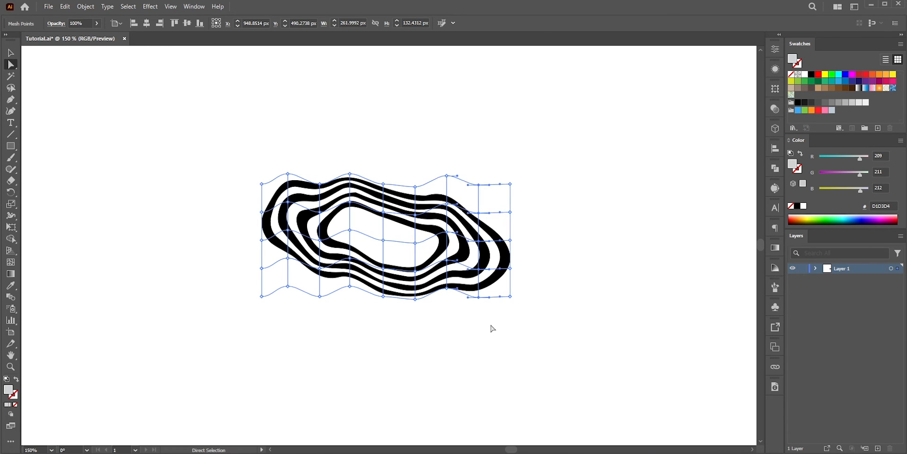
Move the points on the mesh's right edge inward by 7 px
key("Left")
key("Left")
key("Left")
key("Left")
key("Left")
key("Left")
key("Left")
left_click(531, 328)
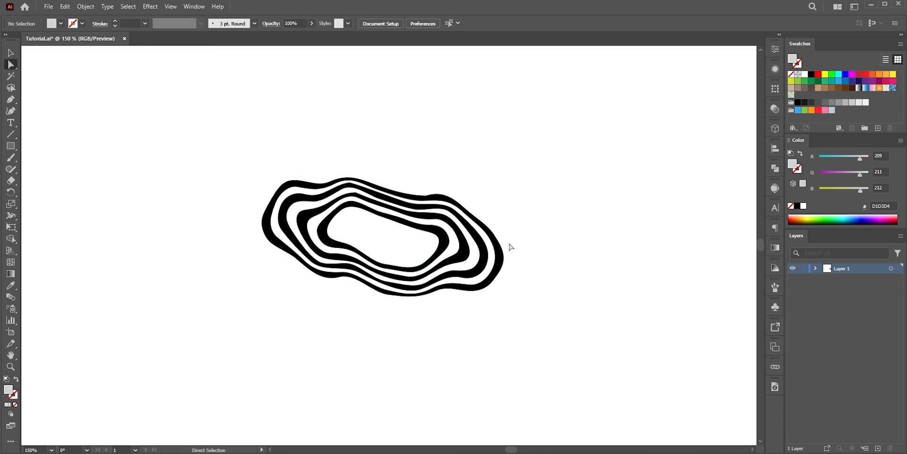
Pull the third and fourth points of the mesh's right edge further inward to round off the rings there
left_click(504, 240)
left_click(504, 269, "shift")
left_click_drag(503, 240, 498, 240)
key("v")
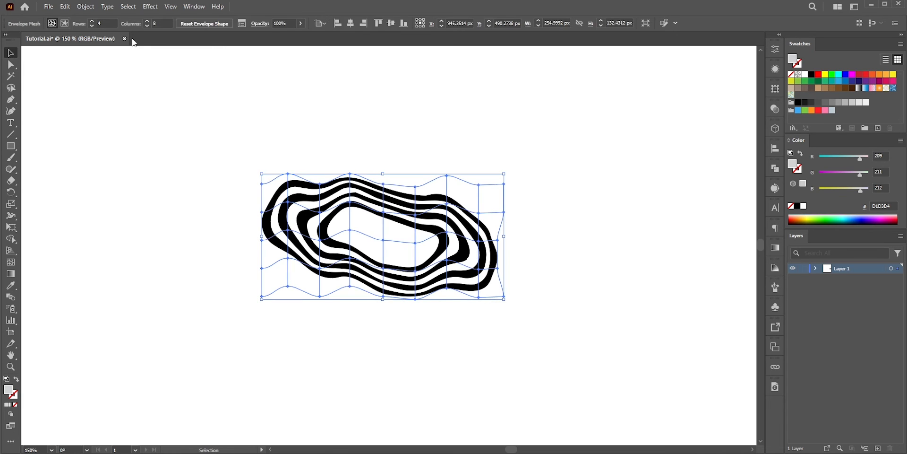
Expand the mesh envelope and fill the wavy rings with red C1272D
left_click(85, 7)
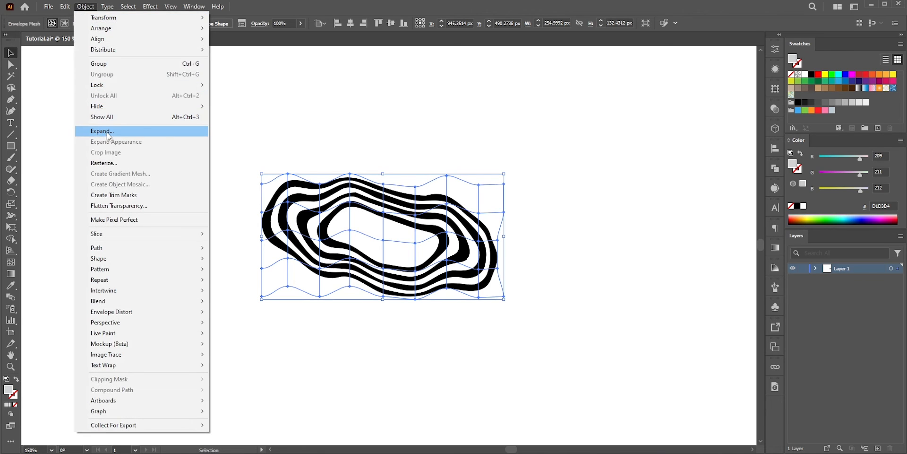
left_click(108, 134)
left_click(423, 308)
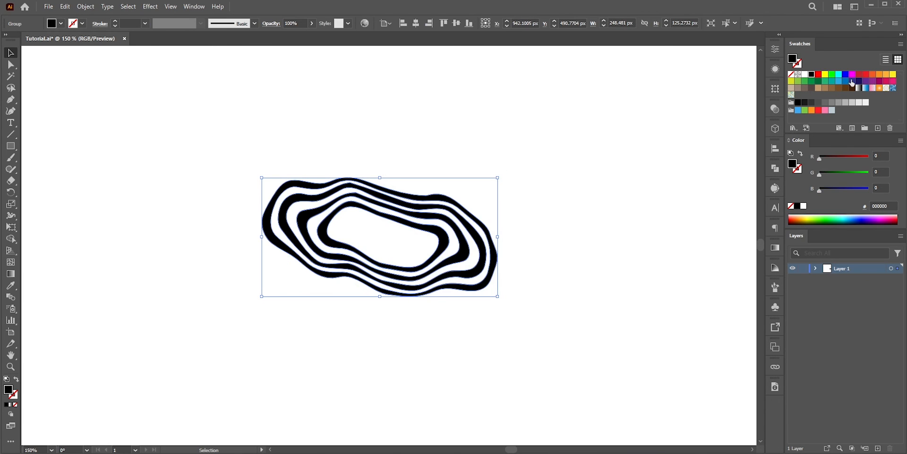
left_click(859, 74)
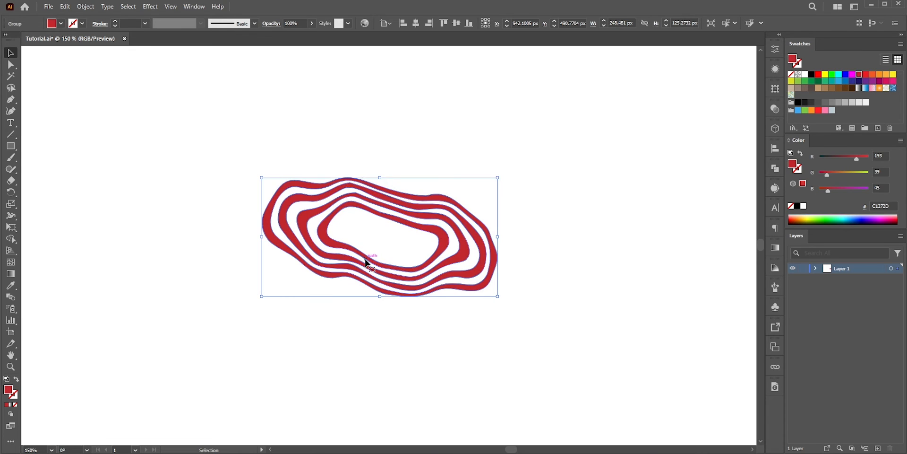
Paste a copy of the red wavy rings in front of the original
key("a")
key("ctrl+c")
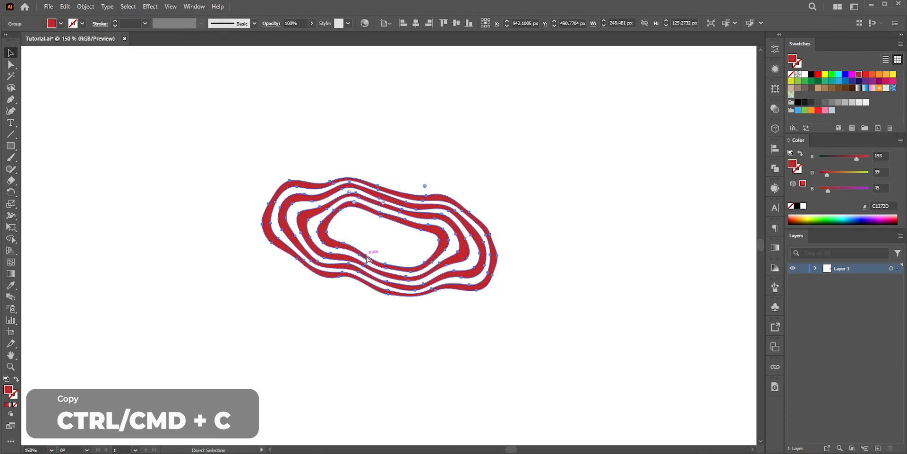
key("ctrl+f")
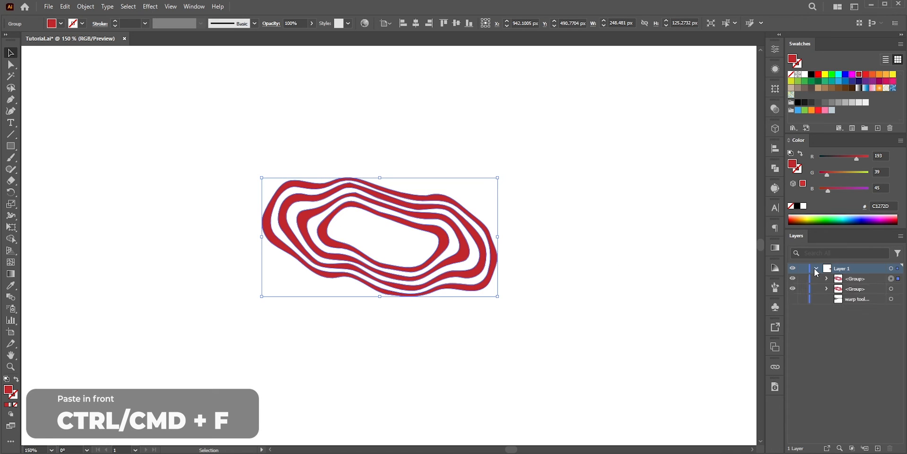
Fill the rear copy of the rings with dark grey 1A1A1A and move it down 10 px
left_click(890, 288)
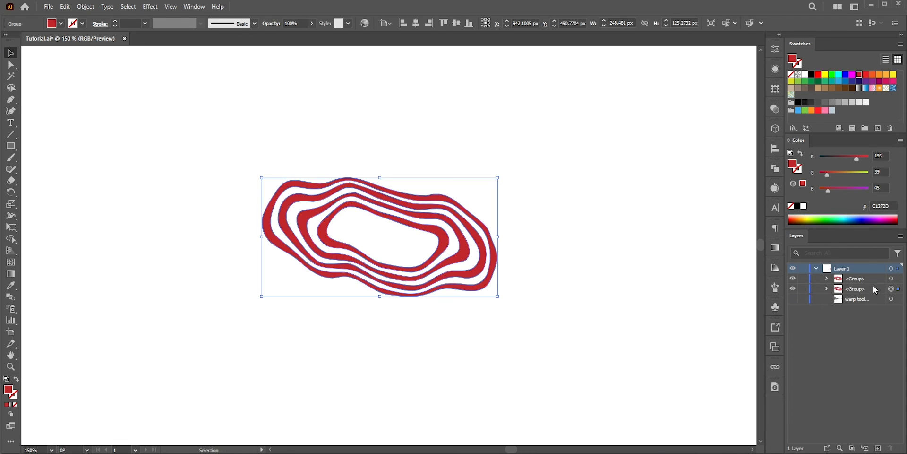
left_click(805, 103)
key("Down")
key("Down")
key("Down")
key("Down")
key("Down")
key("Down")
key("Down")
key("Down")
key("Down")
key("Down")
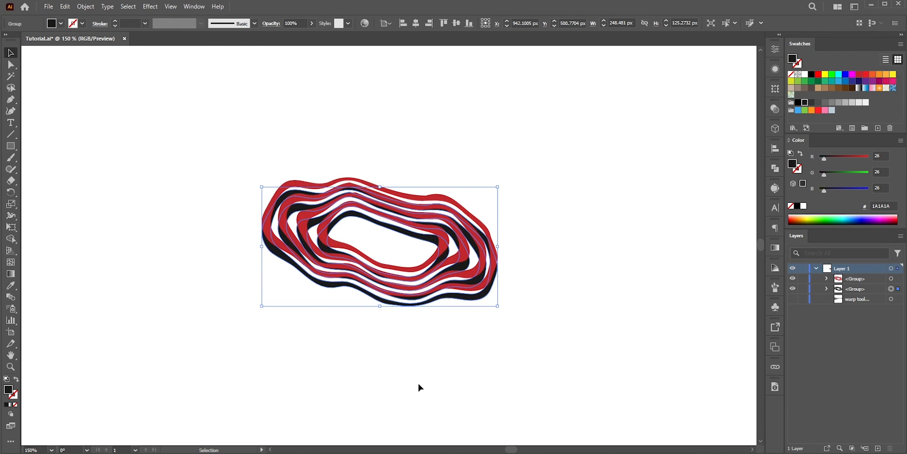
Apply an envelope mesh with 4 rows and 8 columns to the dark rear rings
left_click(85, 7)
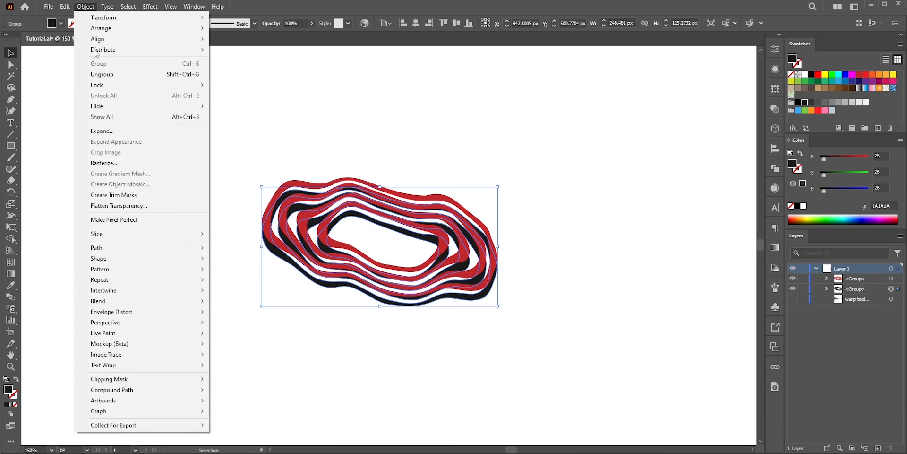
mouse_move(118, 311)
left_click(246, 322)
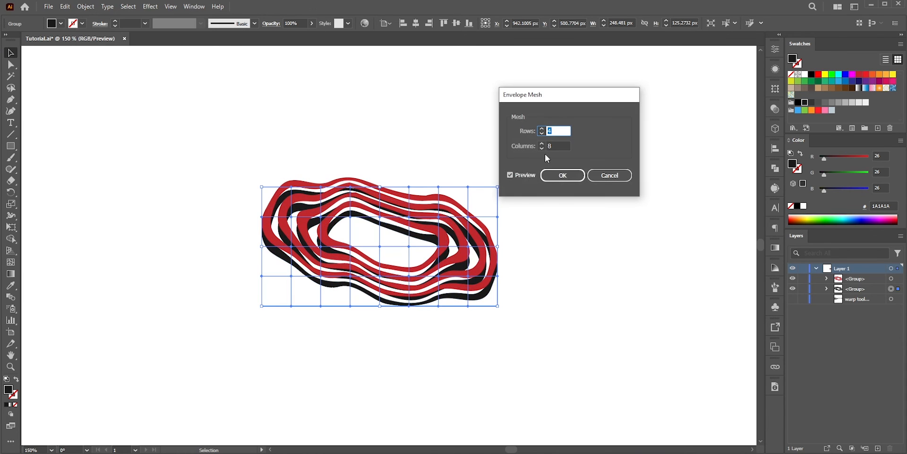
left_click(567, 175)
Pull the second and third mesh points on the left edge of the dark rings' envelope slightly outward
left_click(15, 67)
scroll(245, 227, "up", 2)
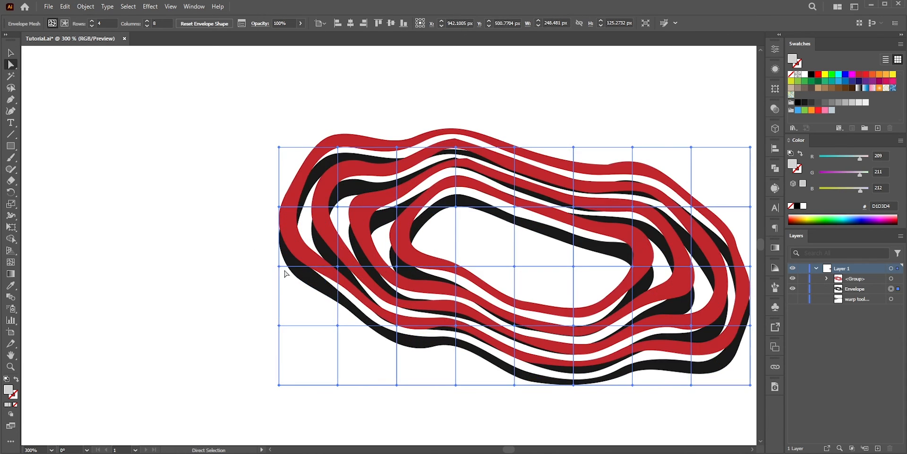
left_click_drag(279, 265, 273, 266)
left_click_drag(279, 206, 273, 204)
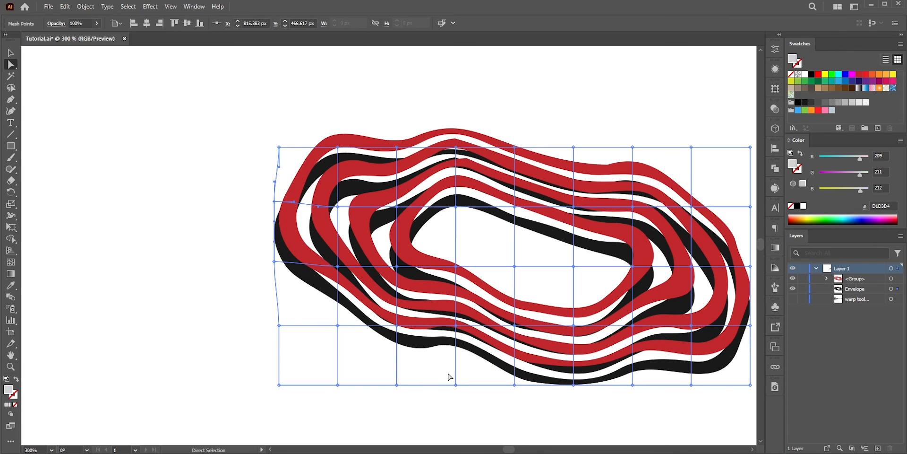
Raise two bottom-edge mesh points, the bottom-right corner and the middle right-edge point of the dark rings' envelope
left_click_drag(569, 384, 482, 352)
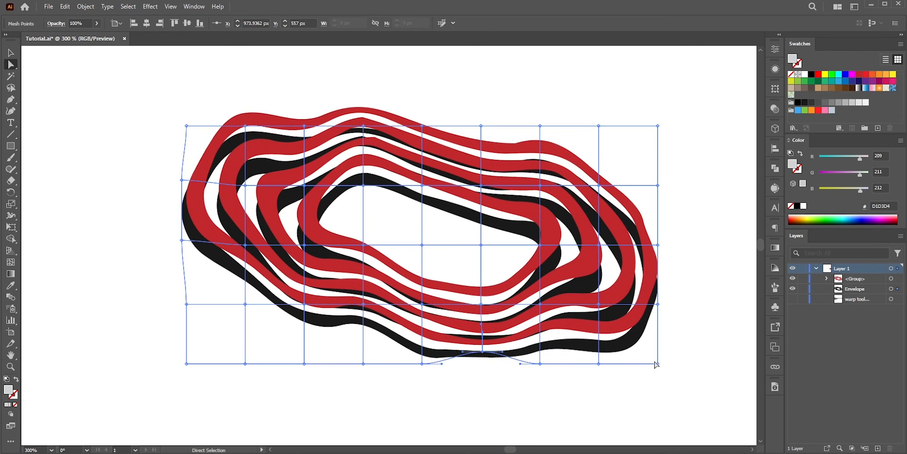
left_click_drag(658, 364, 677, 344)
left_click(658, 245)
left_click_drag(659, 245, 658, 226)
left_click_drag(363, 364, 363, 348)
Reselect the dark rings' envelope and shift two lower inner mesh points, the top-left corner and the upper right-edge point upward
left_click(363, 305)
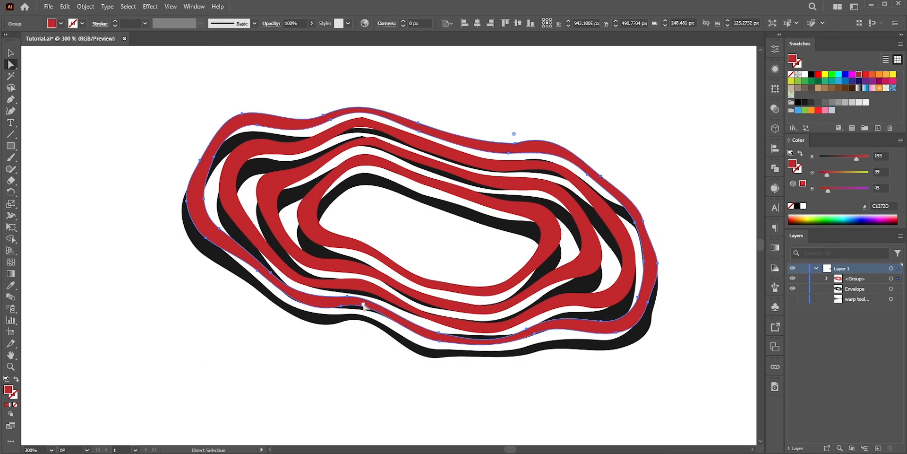
left_click(315, 318)
left_click(364, 305)
left_click_drag(364, 306, 365, 300)
left_click_drag(245, 304, 244, 296)
left_click_drag(186, 126, 181, 107)
left_click_drag(658, 185, 658, 167)
left_click(378, 405)
Add a background rectangle about 509 by 288 px behind all the rings, filled with light grey F2F2F2
scroll(378, 405, "down", 1)
left_click_drag(528, 424, 529, 381)
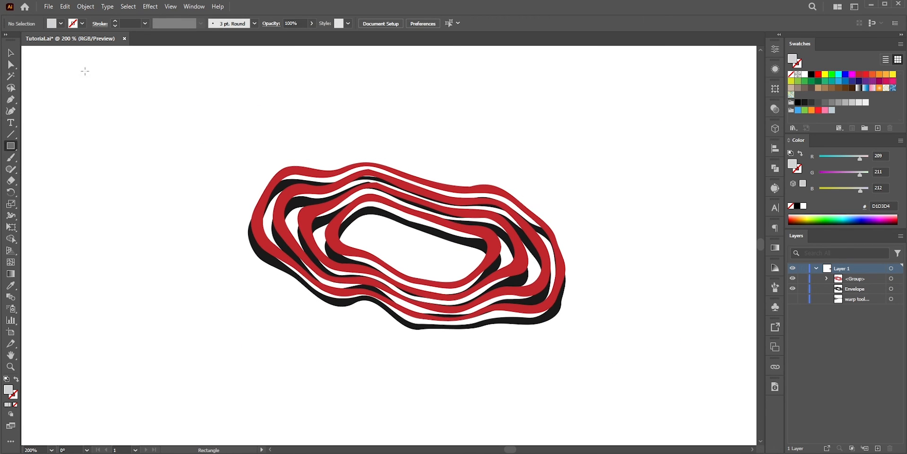
left_click_drag(71, 62, 714, 426)
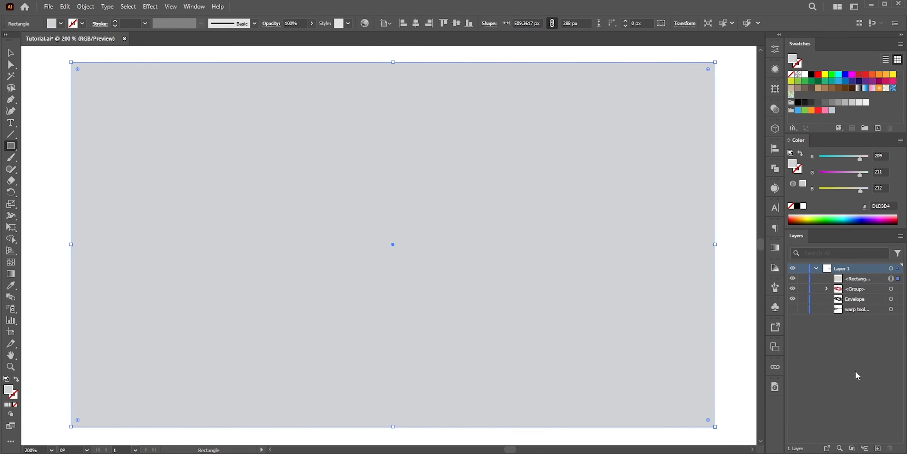
key("ctrl+shift+bracketleft")
left_click(865, 102)
left_click(10, 53)
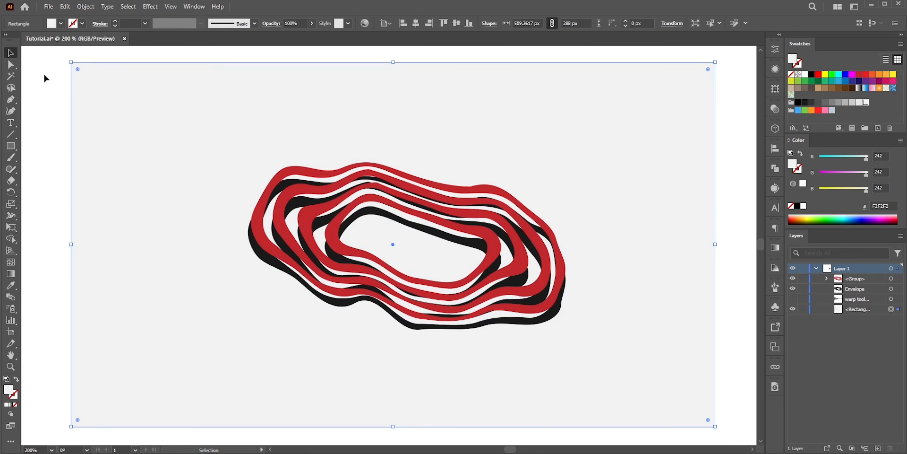
scroll(652, 274, "up", 1)
left_click_drag(525, 304, 613, 316)
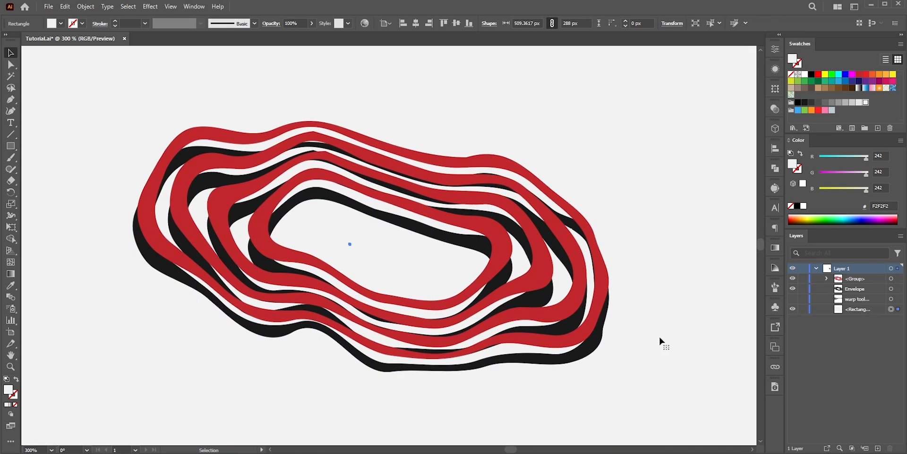